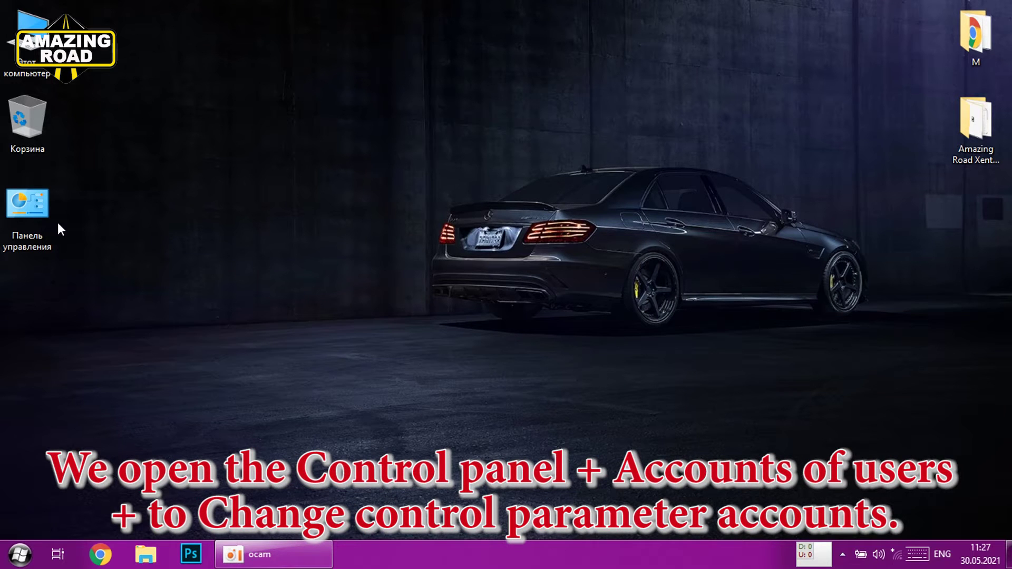
# Set User Account Control notifications to "Никогда не уведомлять" in the Control Panel's user account settings and close the settings.
pyautogui.doubleClick(19, 217)
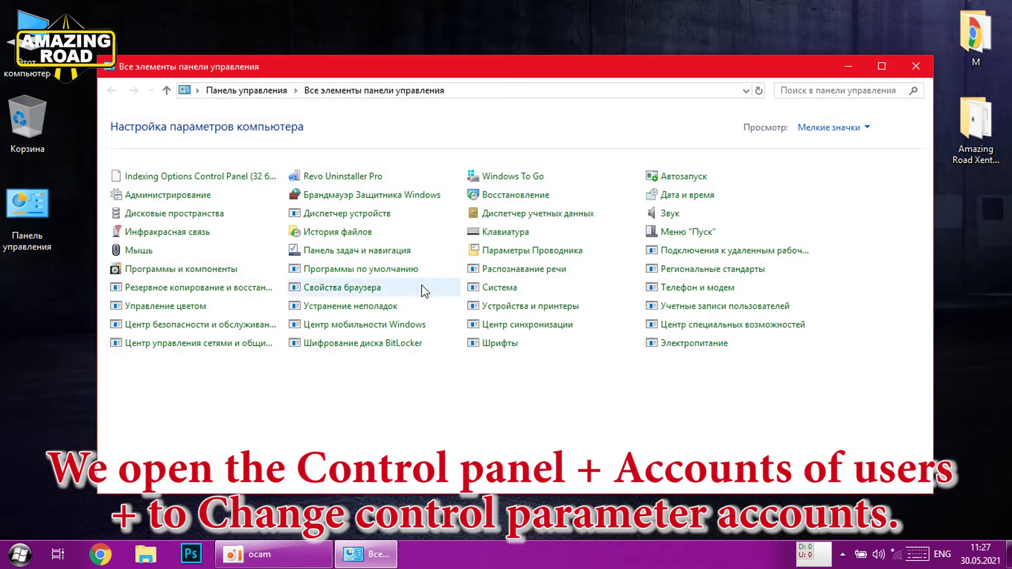
pyautogui.click(355, 327)
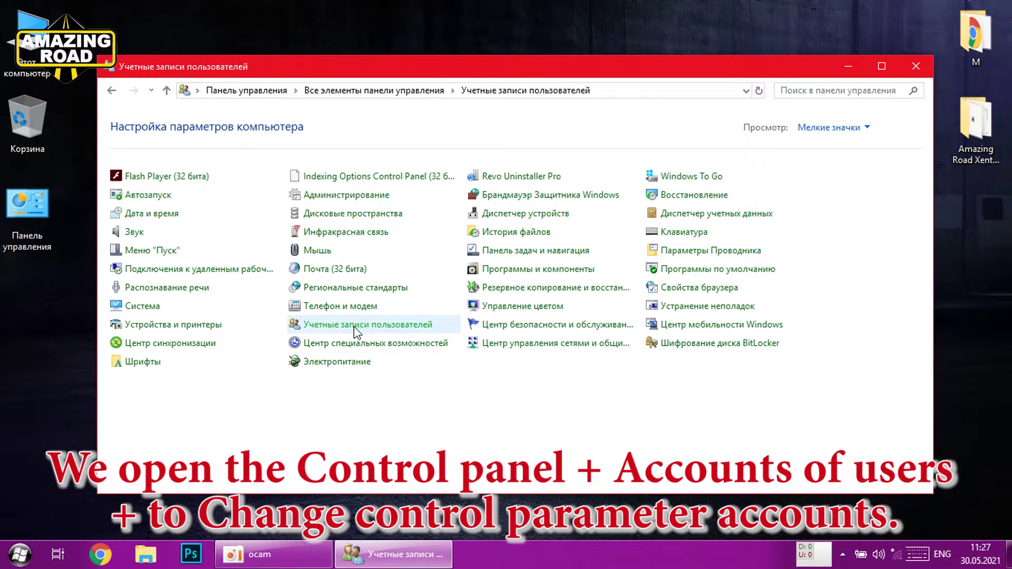
pyautogui.click(336, 278)
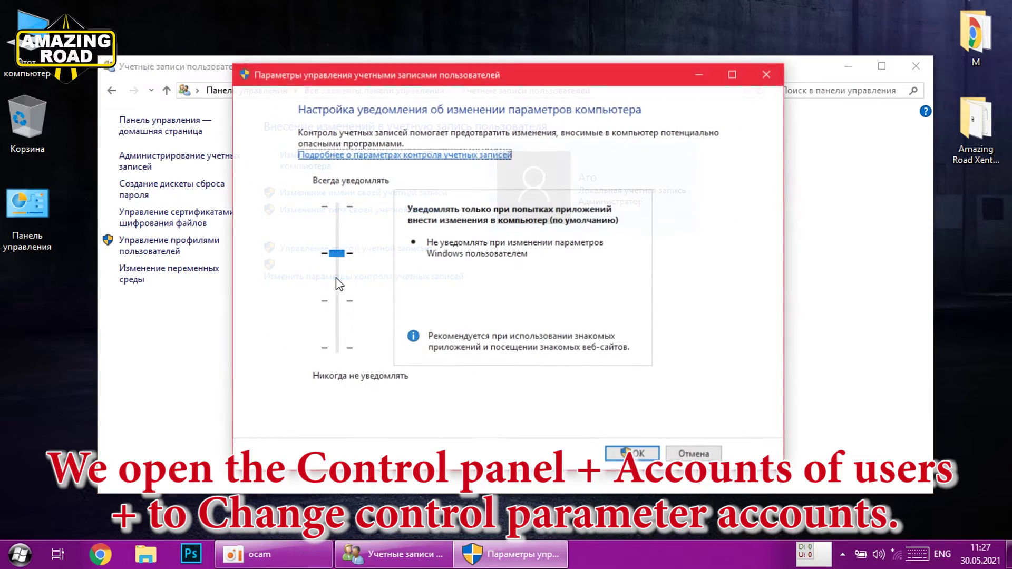
pyautogui.moveTo(336, 254); pyautogui.dragTo(336, 349)
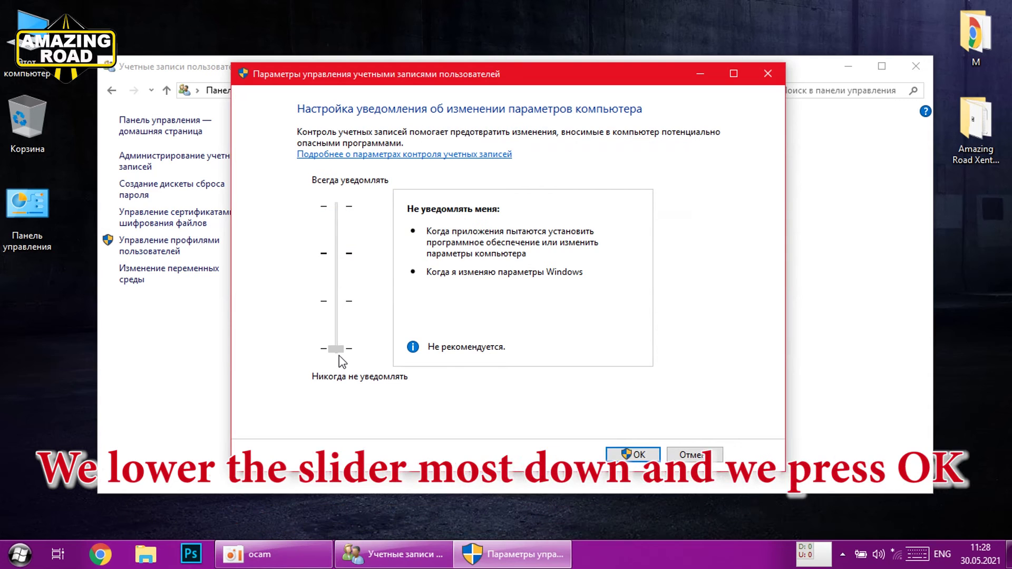
pyautogui.click(632, 455)
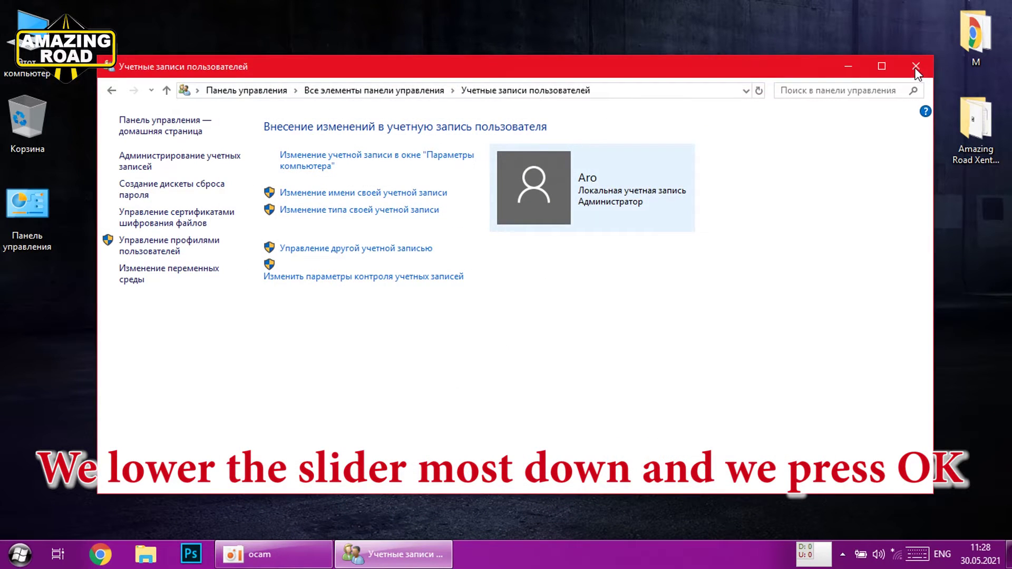
pyautogui.click(916, 66)
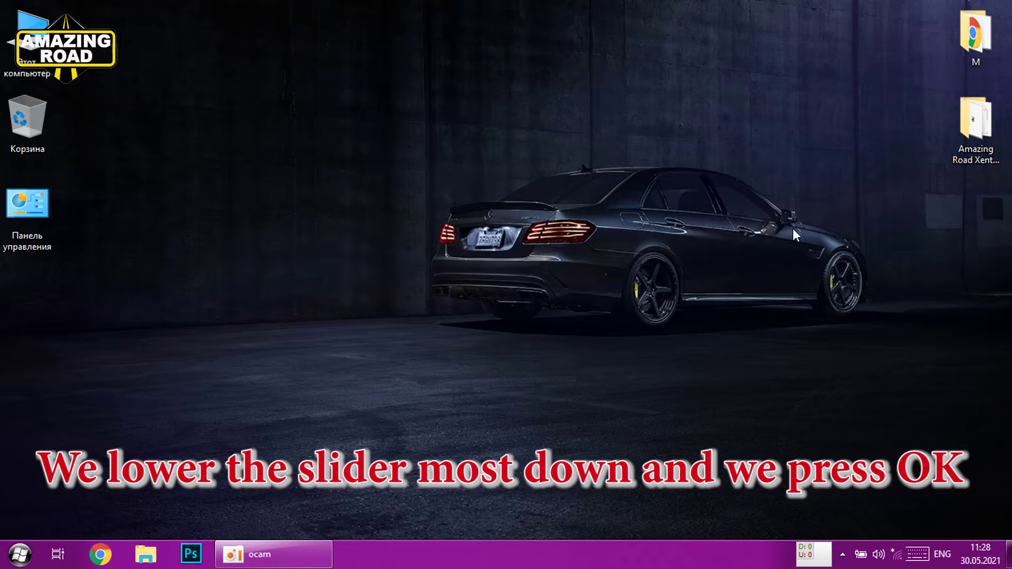
# Open the XPT 2021.3.3 folder inside the desktop folder Amazing Road Xentry PassThru 2021.3.3.
pyautogui.doubleClick(977, 126)
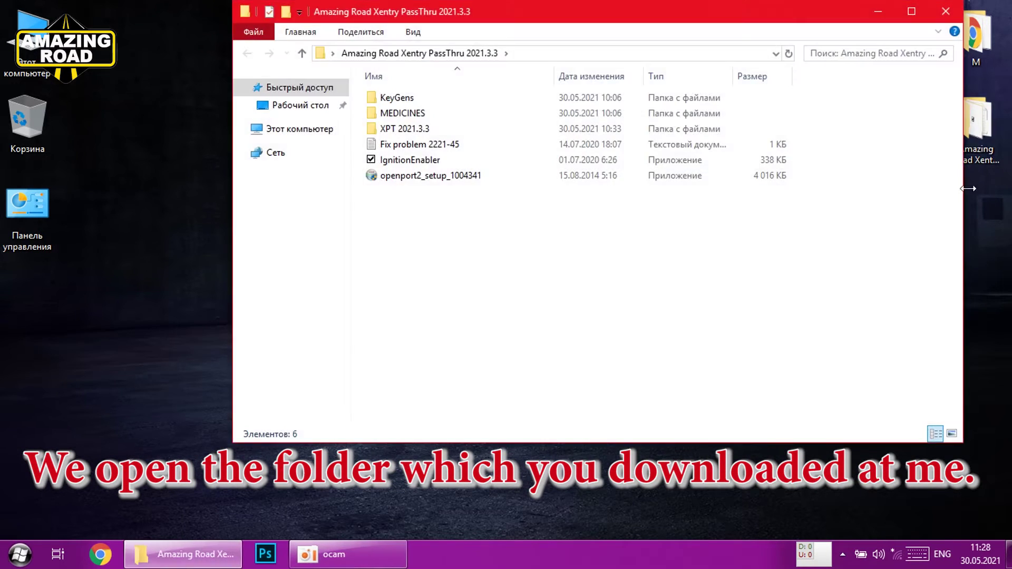
pyautogui.moveTo(582, 21); pyautogui.dragTo(564, 87)
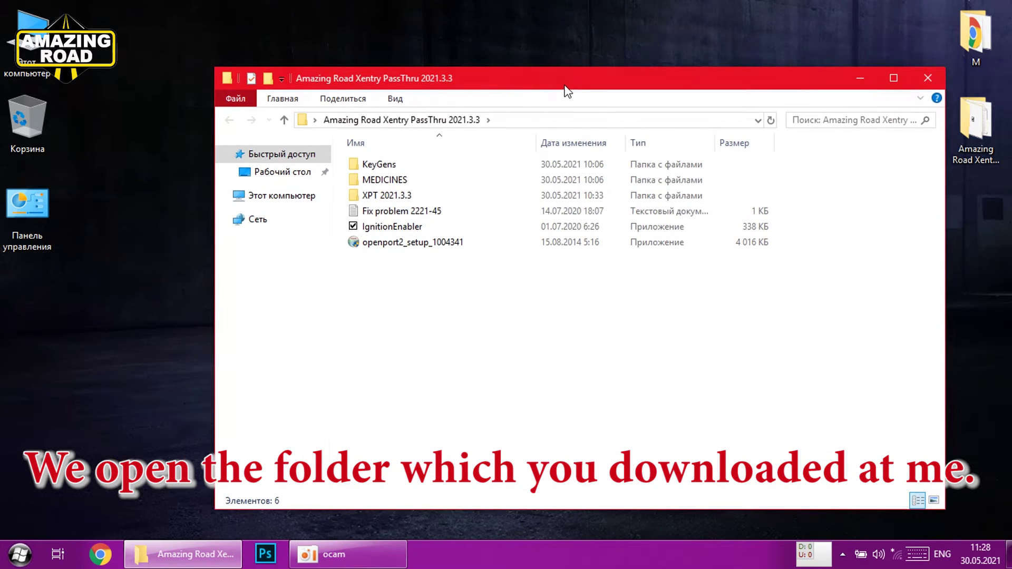
pyautogui.click(386, 197)
pyautogui.doubleClick(387, 197)
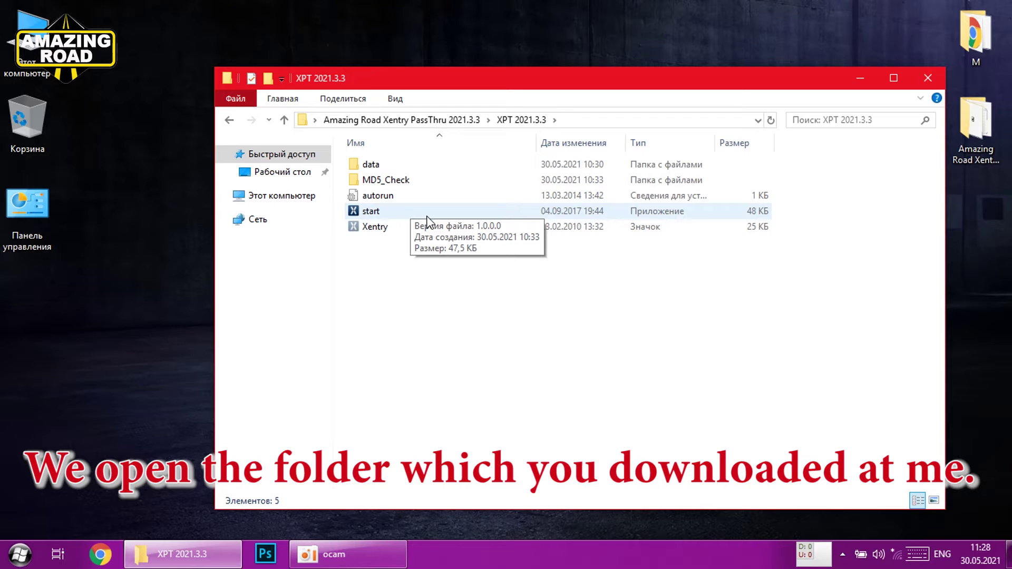
# Check the computer's Windows edition and system type, and the free space on drive C.
pyautogui.rightClick(24, 58)
pyautogui.click(80, 232)
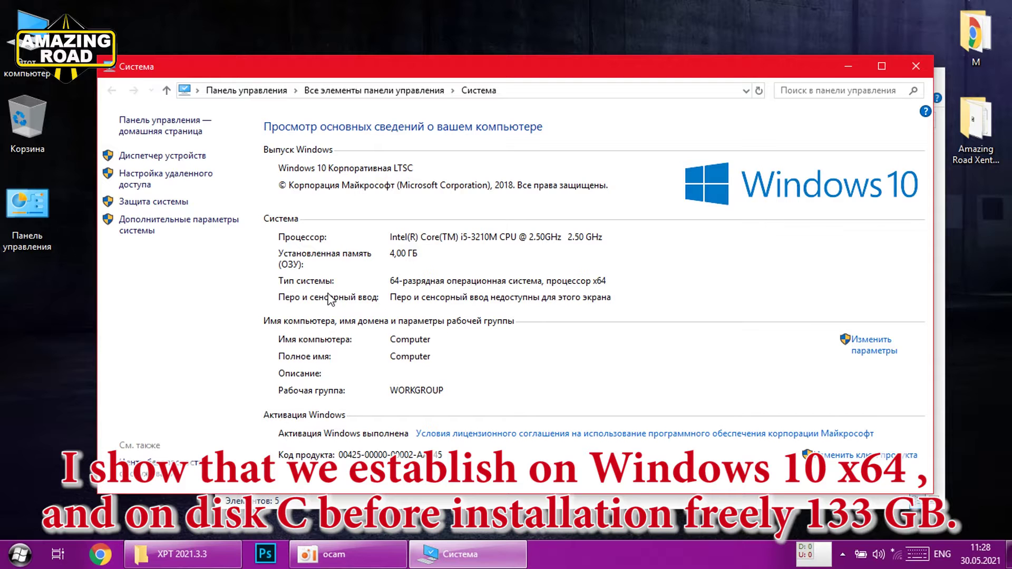
pyautogui.click(916, 66)
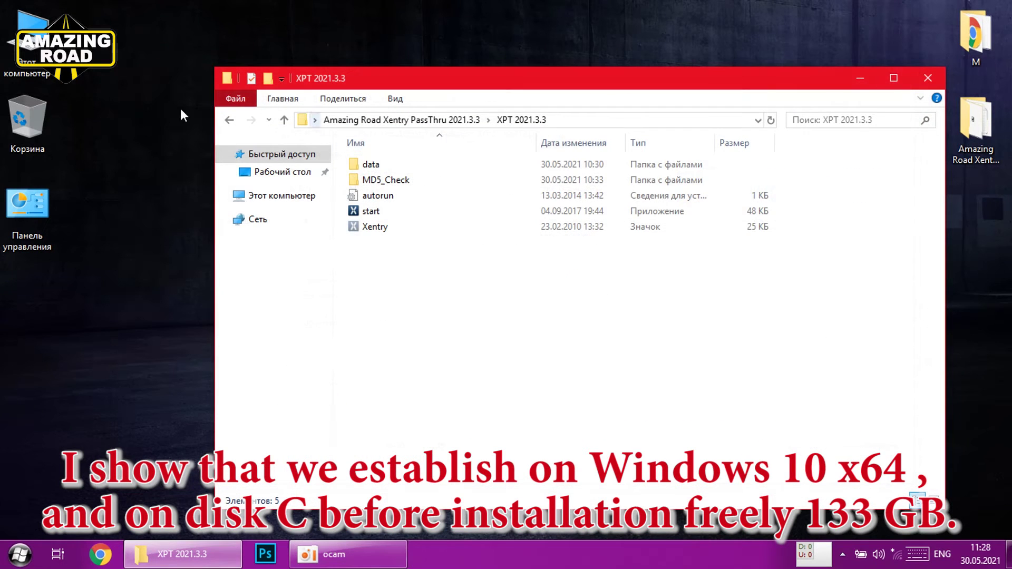
pyautogui.doubleClick(33, 55)
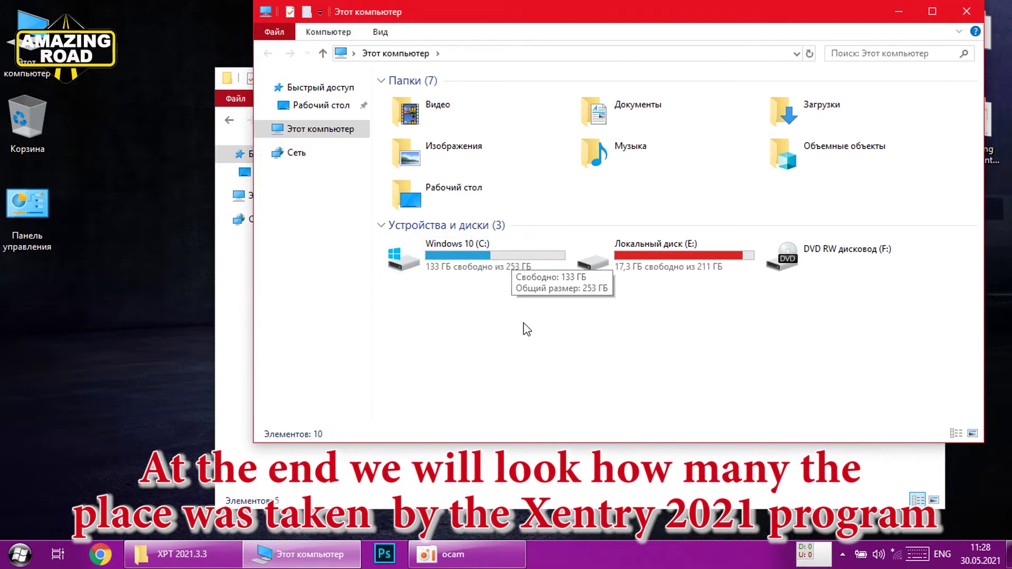
pyautogui.moveTo(476, 272)
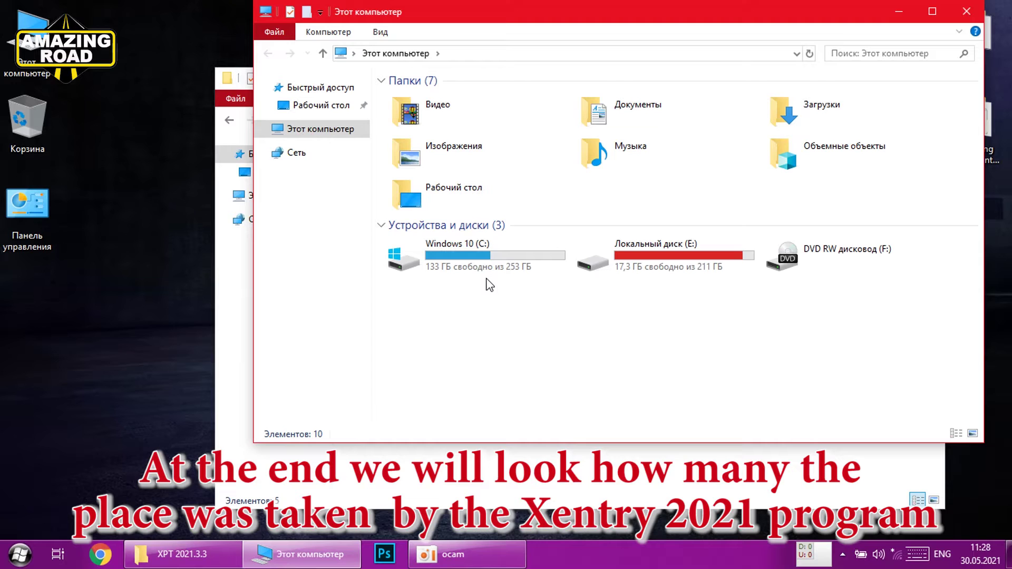
pyautogui.click(968, 11)
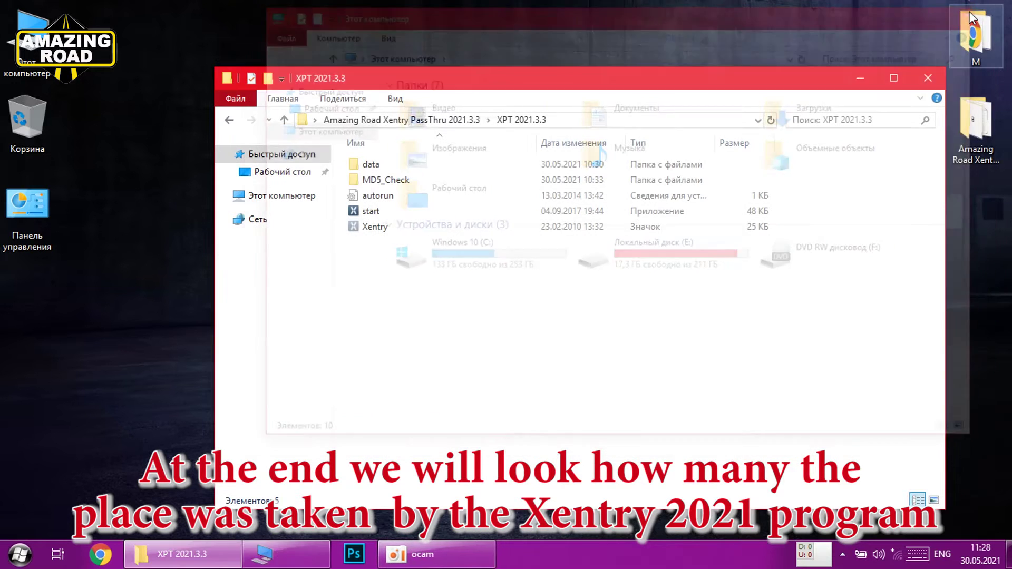
# Run the start file as administrator and look through the XENTRY Pass Thru installer's available languages.
pyautogui.rightClick(388, 218)
pyautogui.click(381, 210)
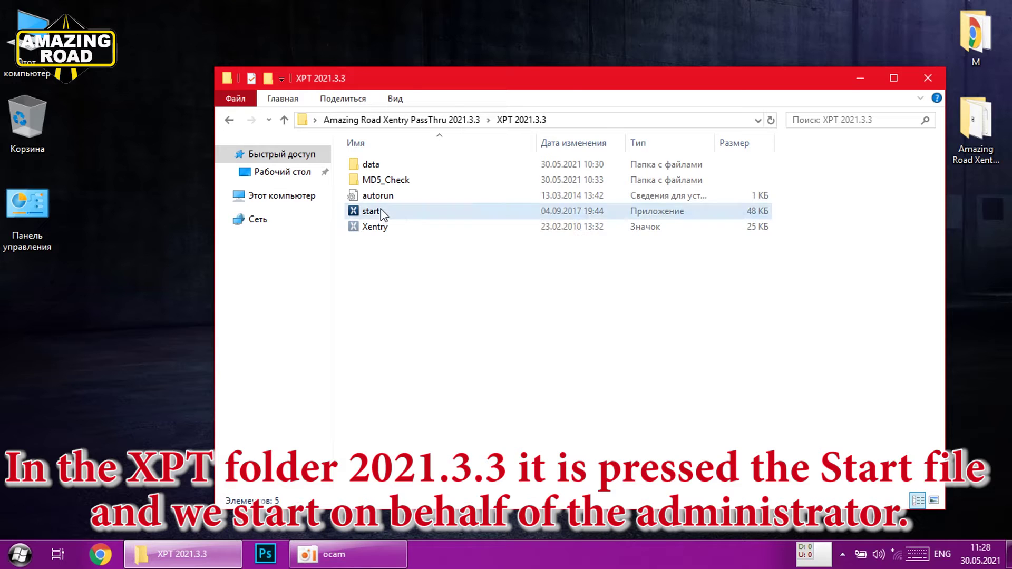
pyautogui.rightClick(381, 209)
pyautogui.click(427, 238)
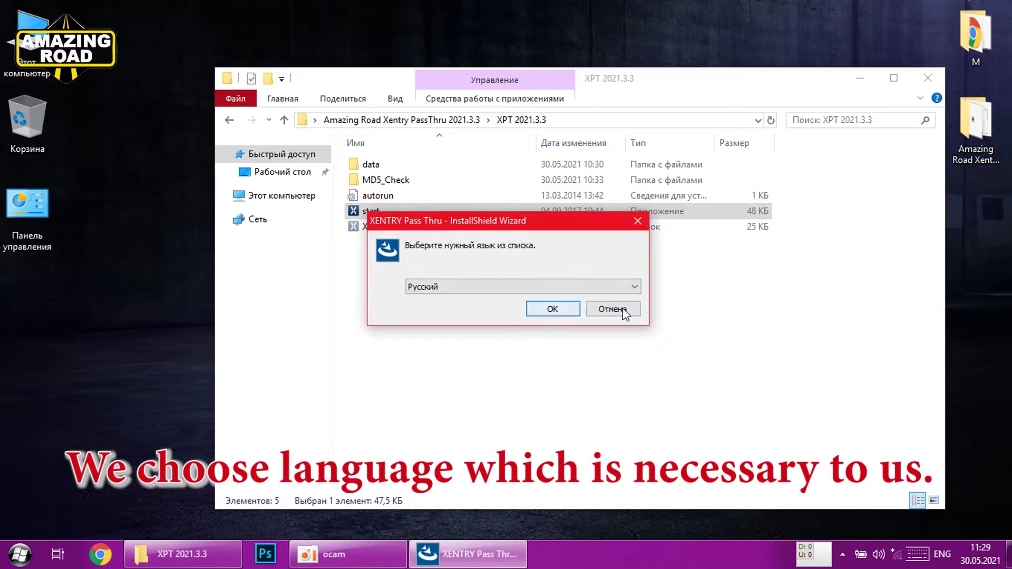
pyautogui.click(635, 287)
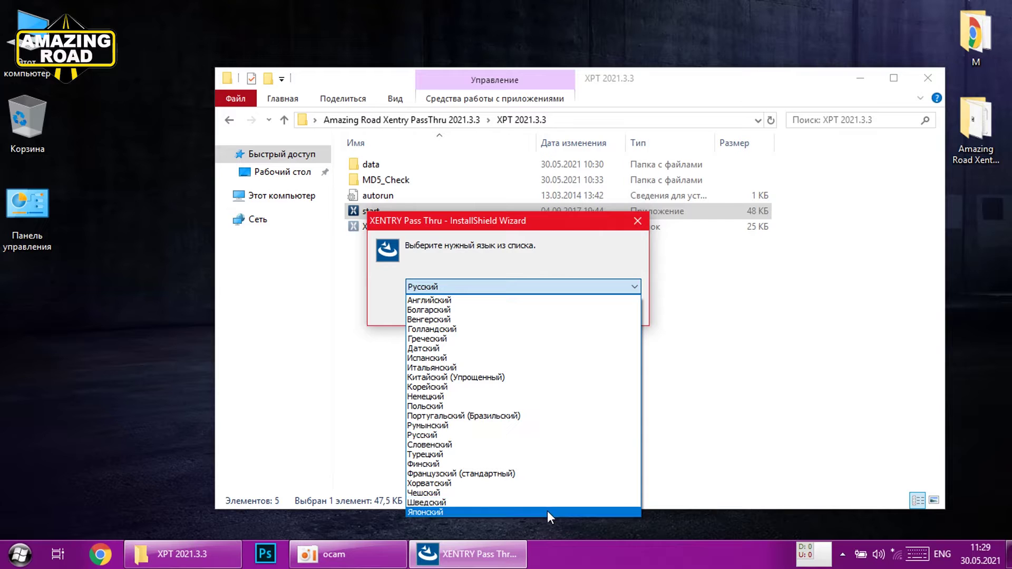
pyautogui.click(759, 321)
# Run the start file as administrator, accept Русский as the setup language, and install the required prerequisites.
pyautogui.rightClick(379, 209)
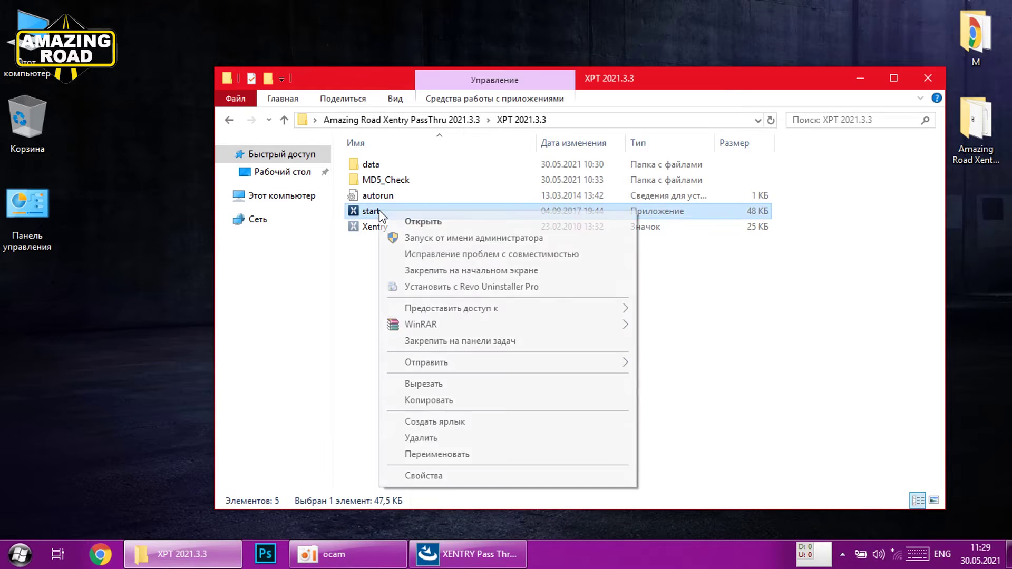
pyautogui.click(422, 233)
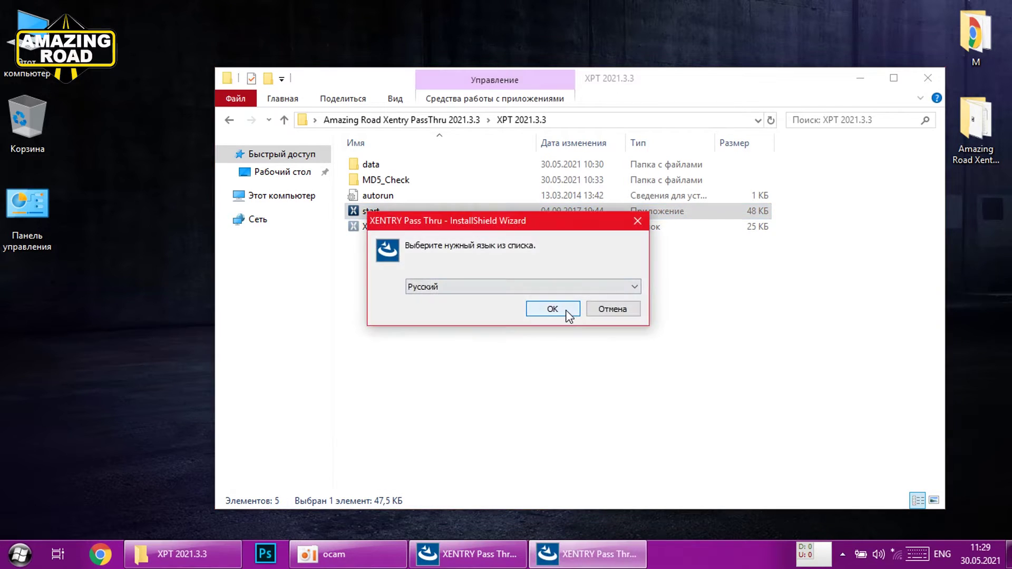
pyautogui.click(565, 312)
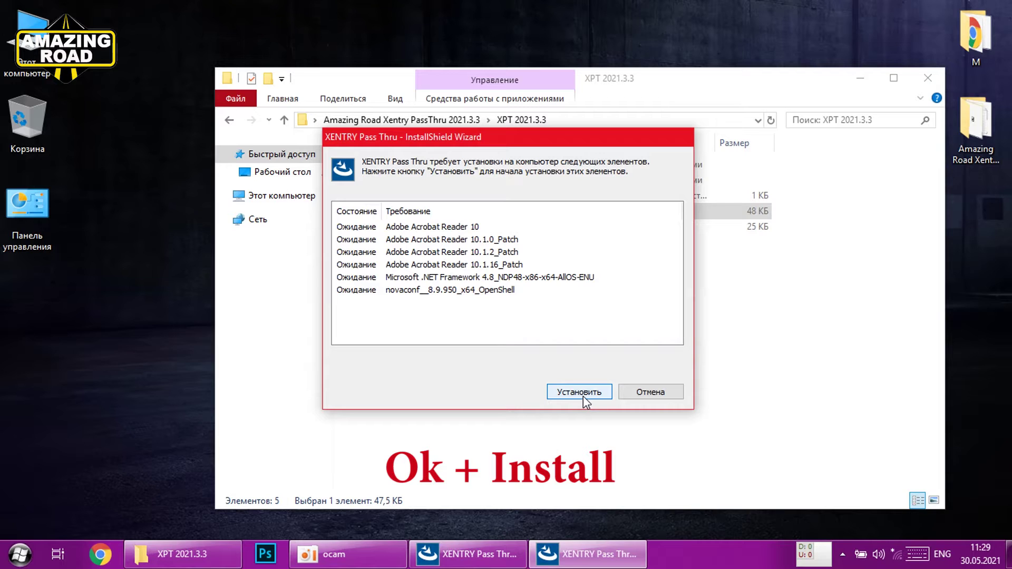
pyautogui.click(583, 397)
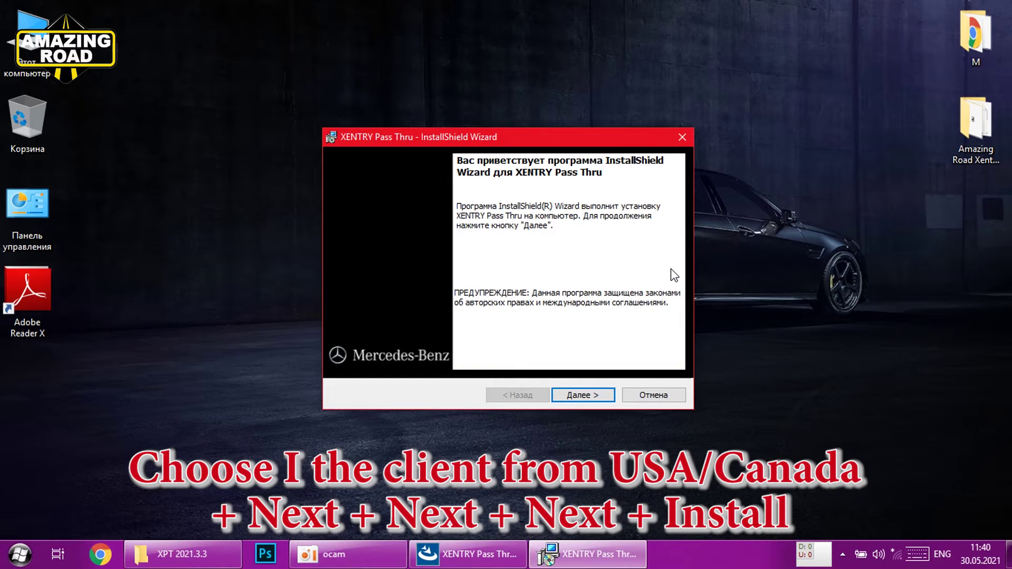
# Choose the USA/Canada client option, Pass Thru: North America, in the XENTRY Pass Thru setup wizard.
pyautogui.click(583, 394)
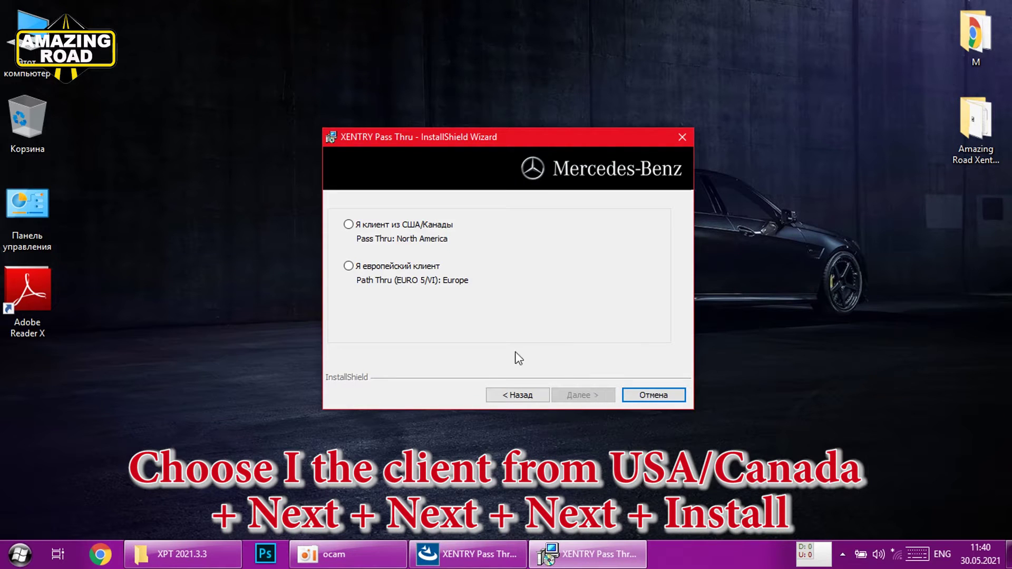
pyautogui.click(349, 225)
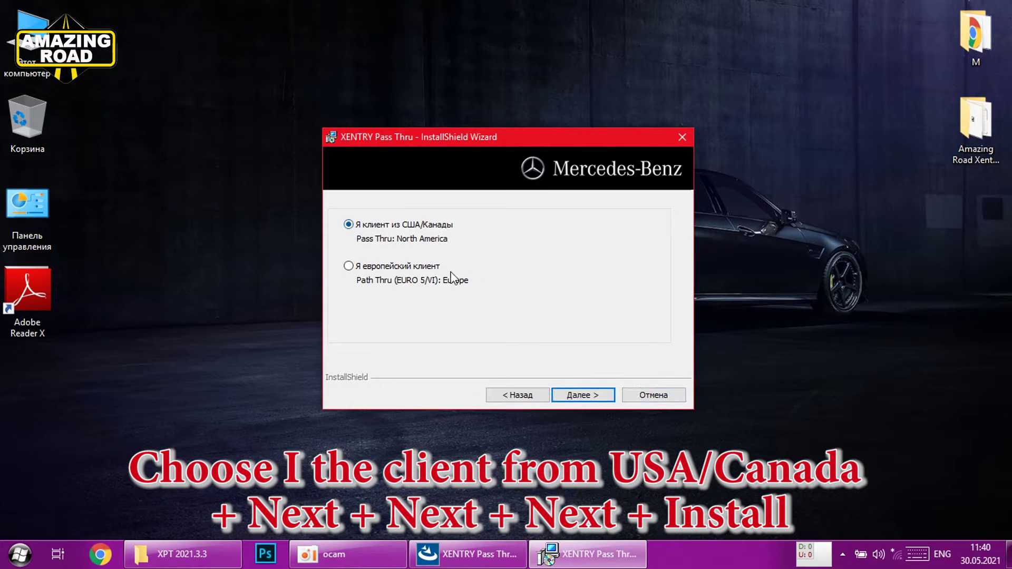
pyautogui.click(588, 394)
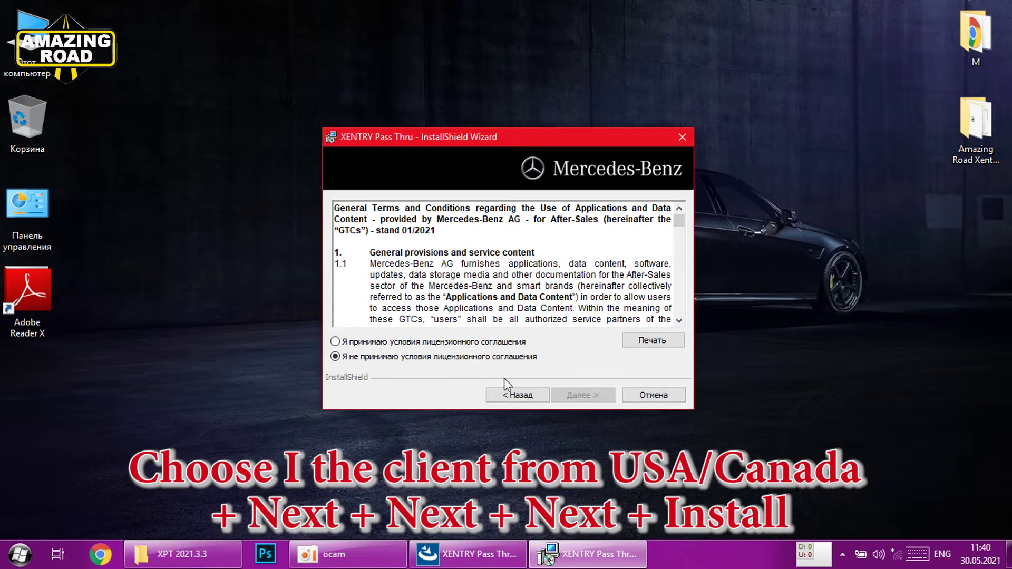
# Accept the licence agreement, install XENTRY Pass Thru with the default components, and finish the wizard.
pyautogui.click(405, 342)
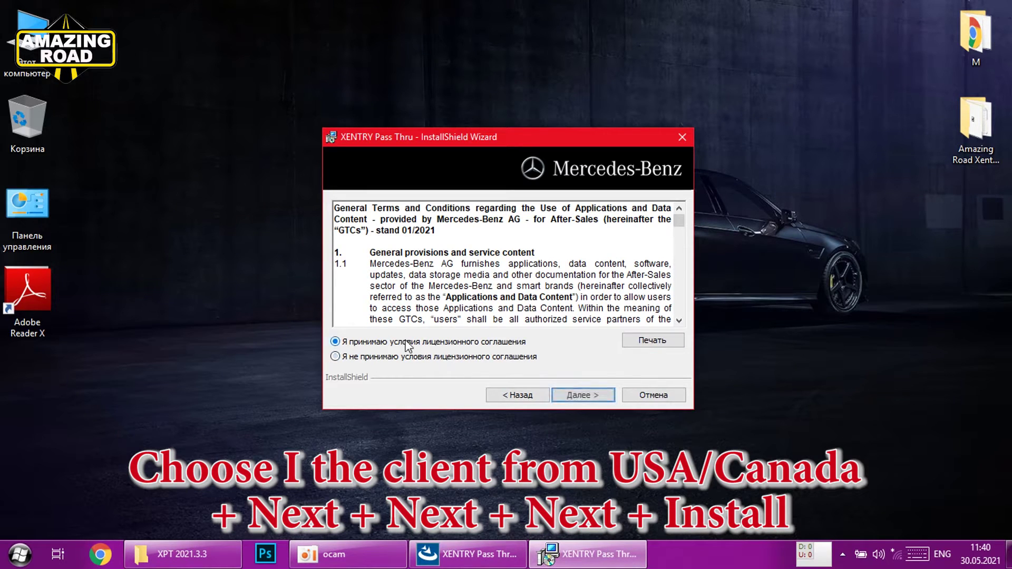
pyautogui.click(580, 397)
pyautogui.click(585, 399)
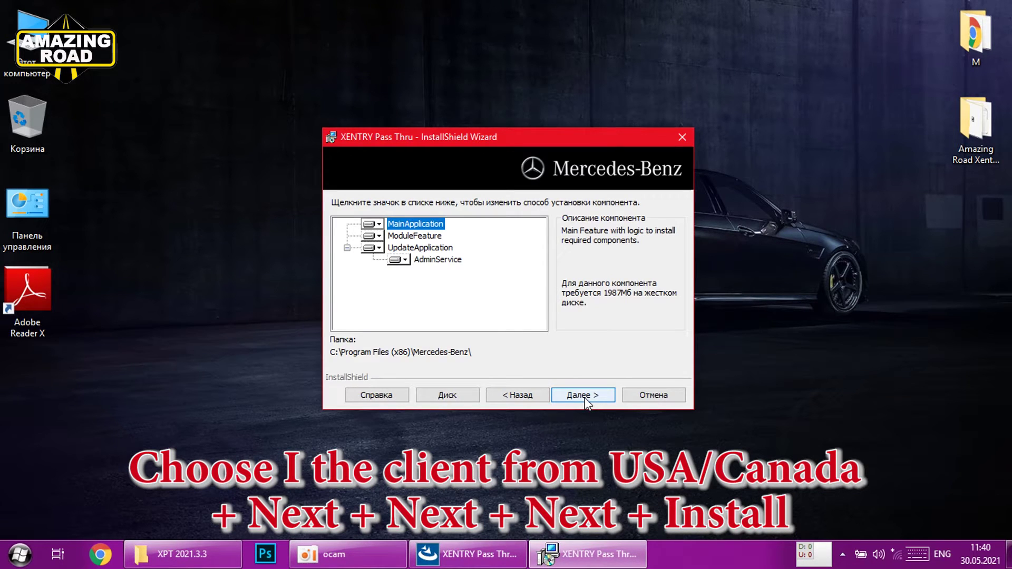
pyautogui.click(587, 399)
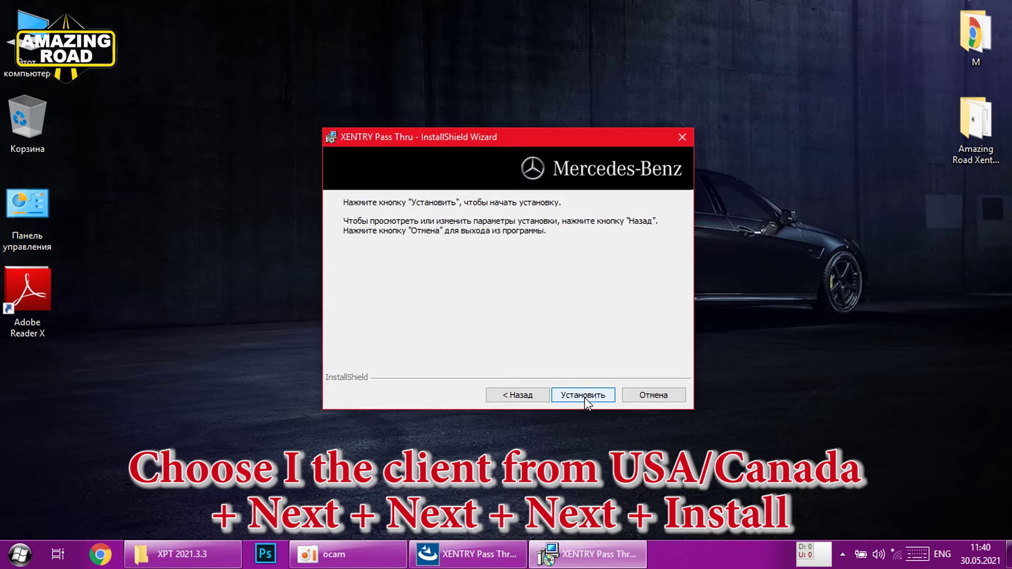
pyautogui.click(584, 396)
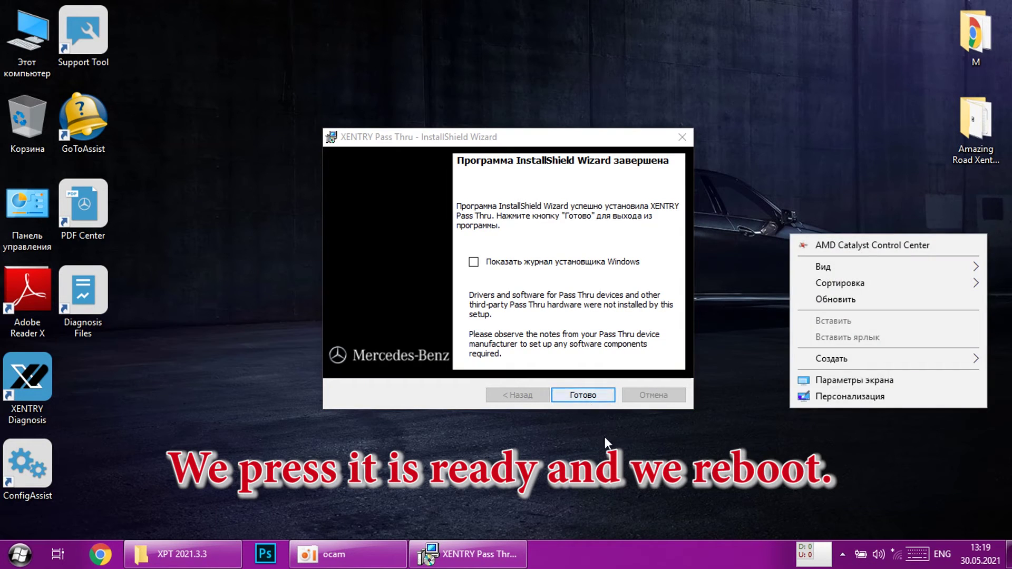
pyautogui.click(596, 417)
pyautogui.click(589, 395)
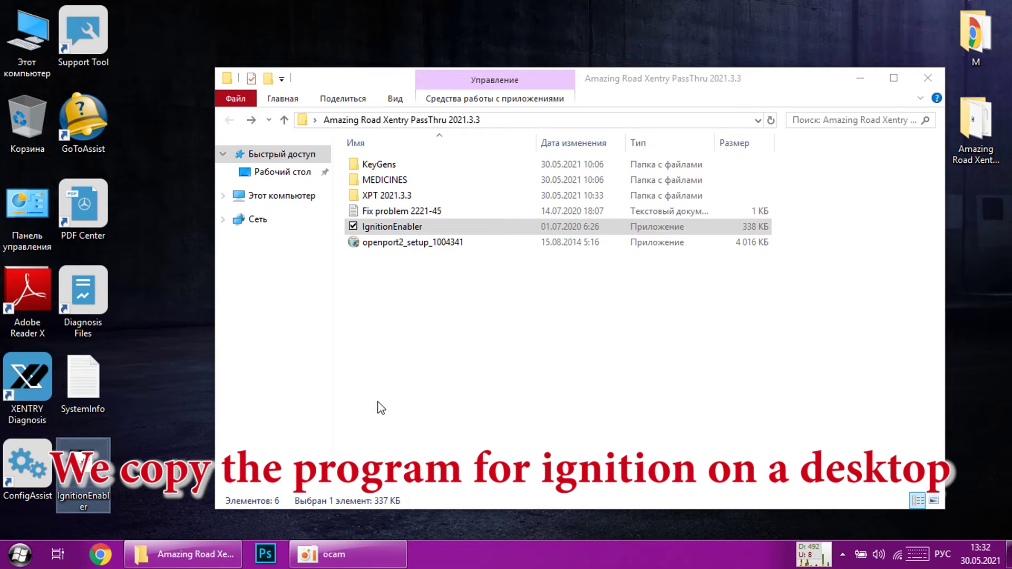
# Install the OpenPort 2.0 J2534 drivers from openport2_setup_1004341 with the default options.
pyautogui.doubleClick(406, 242)
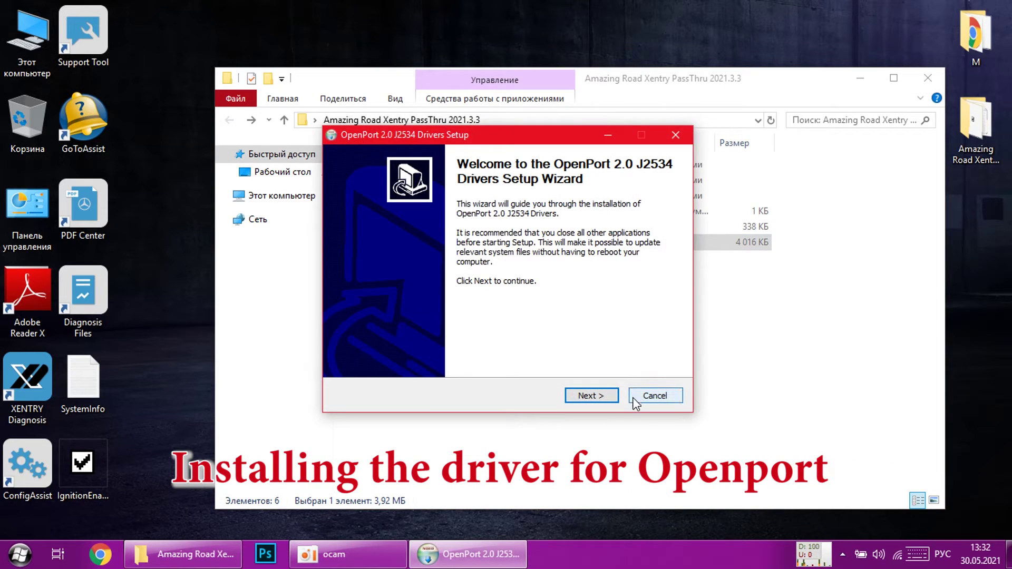
pyautogui.click(601, 398)
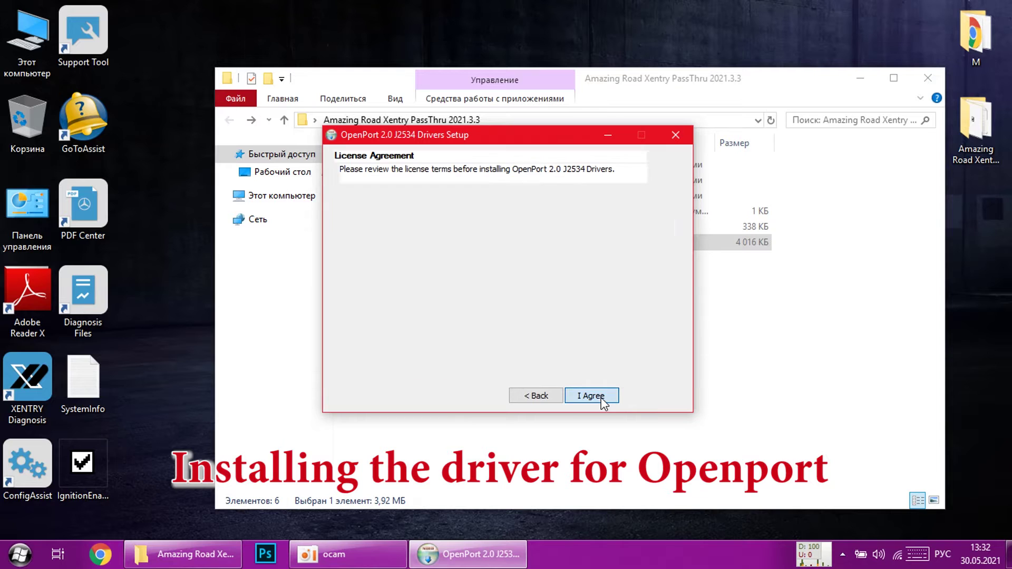
pyautogui.click(603, 399)
pyautogui.click(603, 400)
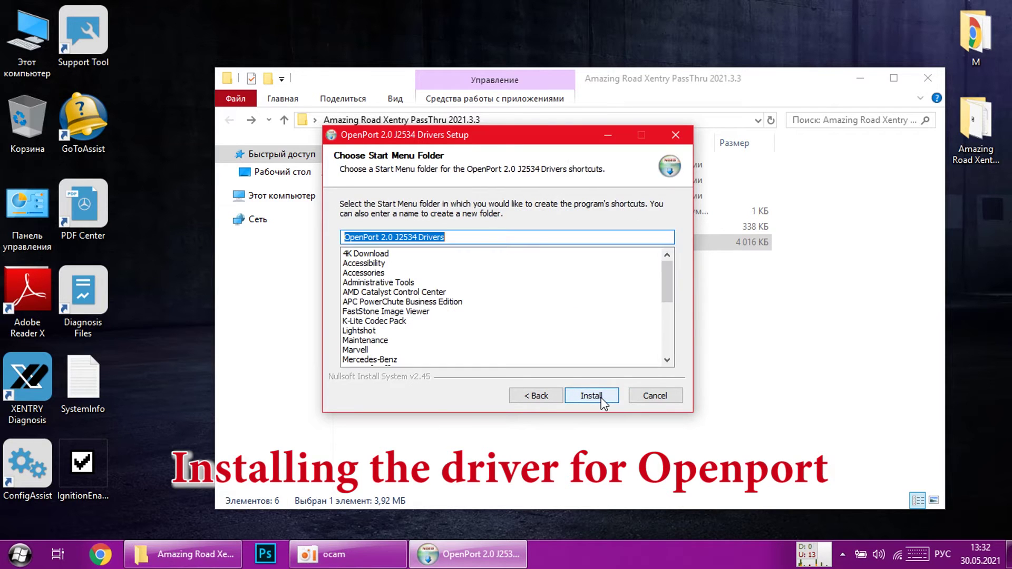
pyautogui.click(603, 399)
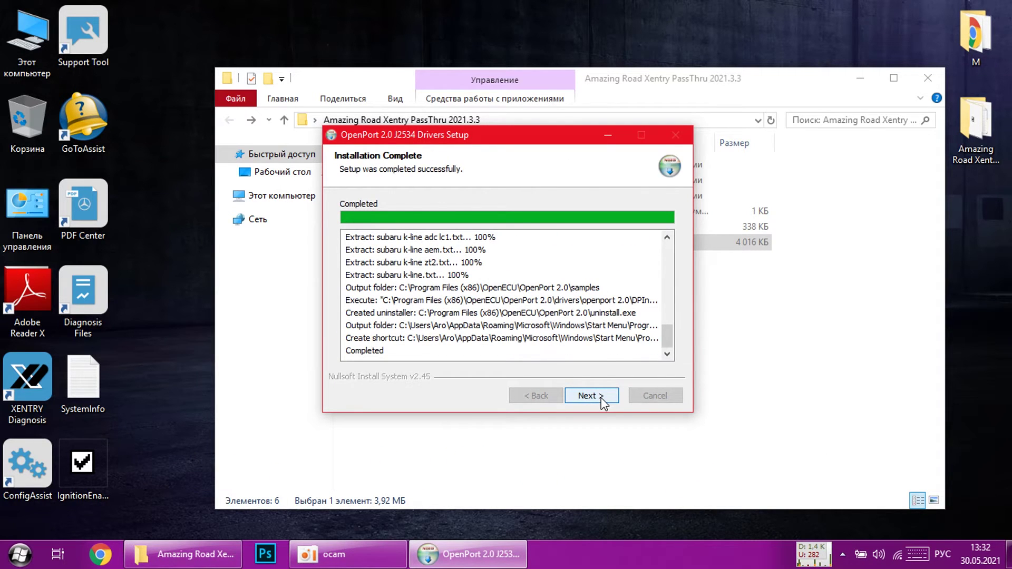
pyautogui.click(601, 397)
pyautogui.click(601, 398)
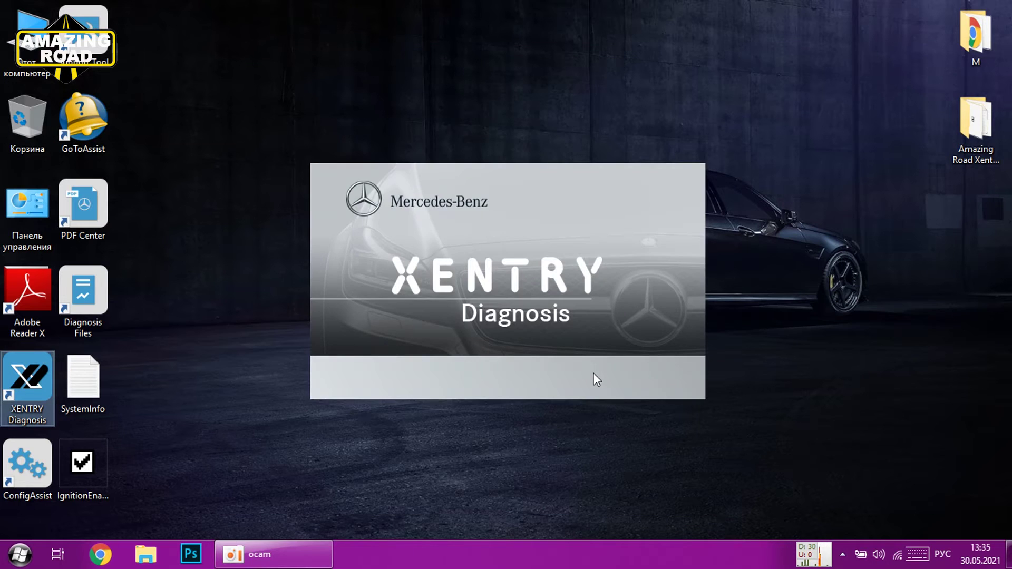
# Select Tactrix Inc. - OpenPort 2.0 J2534 ISO/CAN/VPW/PWM as the SAE J2534 PassThru configuration and confirm it.
pyautogui.click(487, 266)
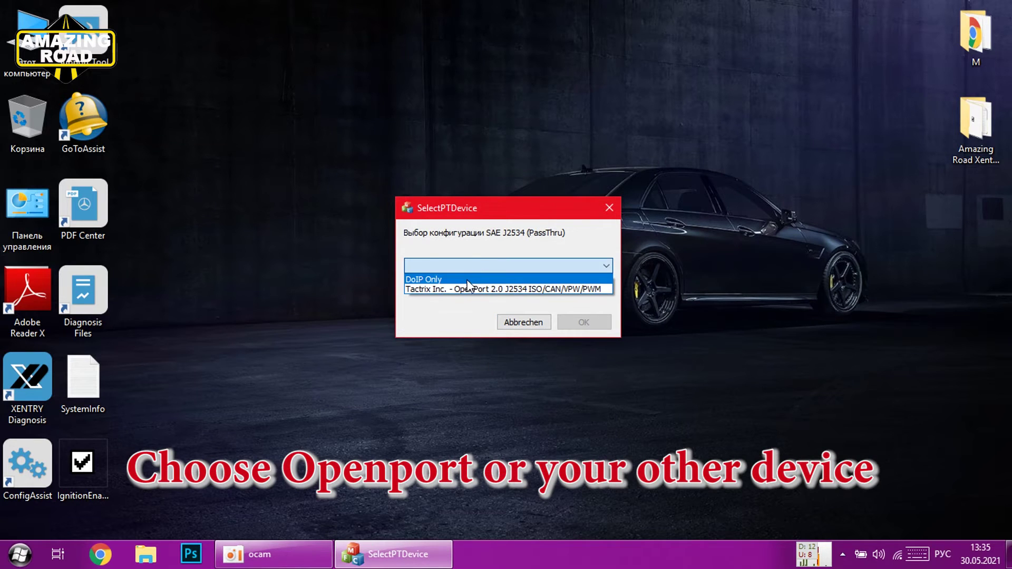
pyautogui.click(431, 290)
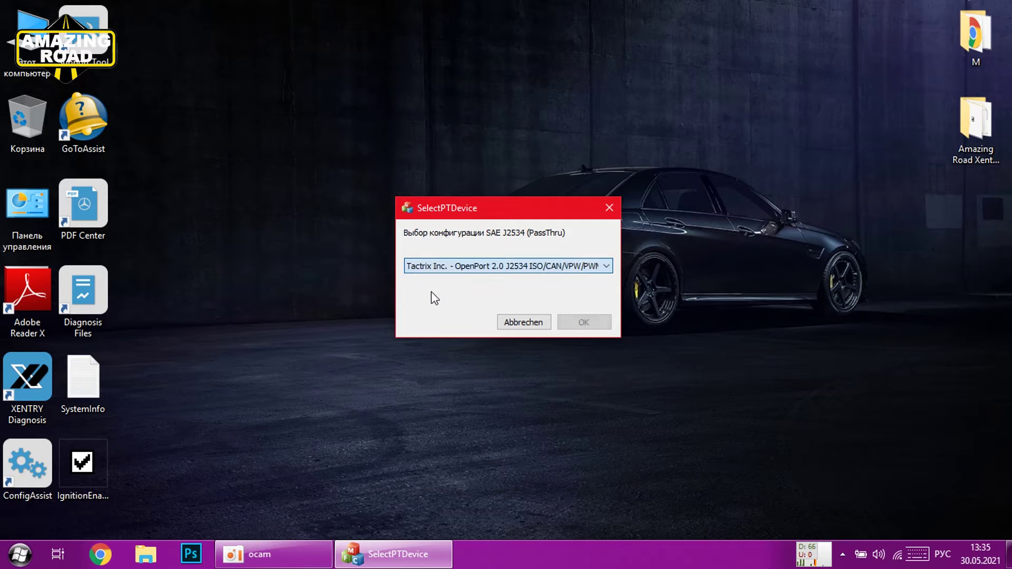
pyautogui.click(580, 323)
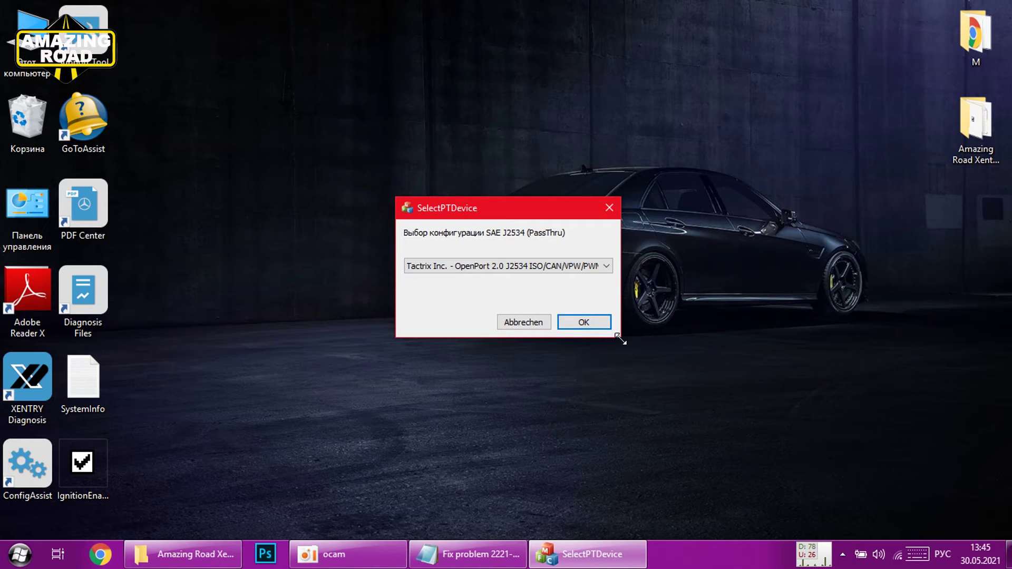
pyautogui.click(594, 327)
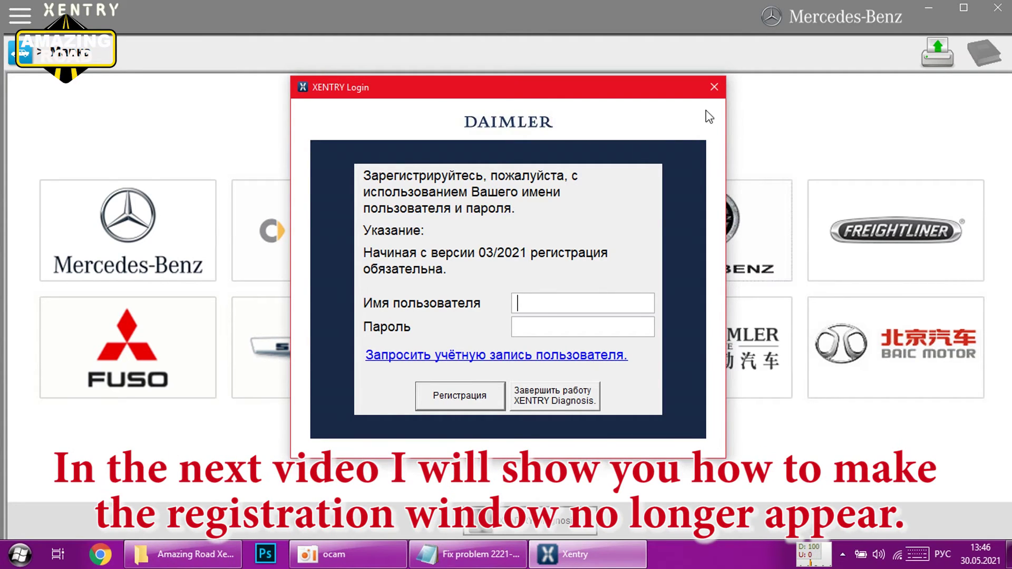
# Dismiss the XENTRY login window and open the passenger car models of the Mercedes-Benz brand.
pyautogui.click(721, 90)
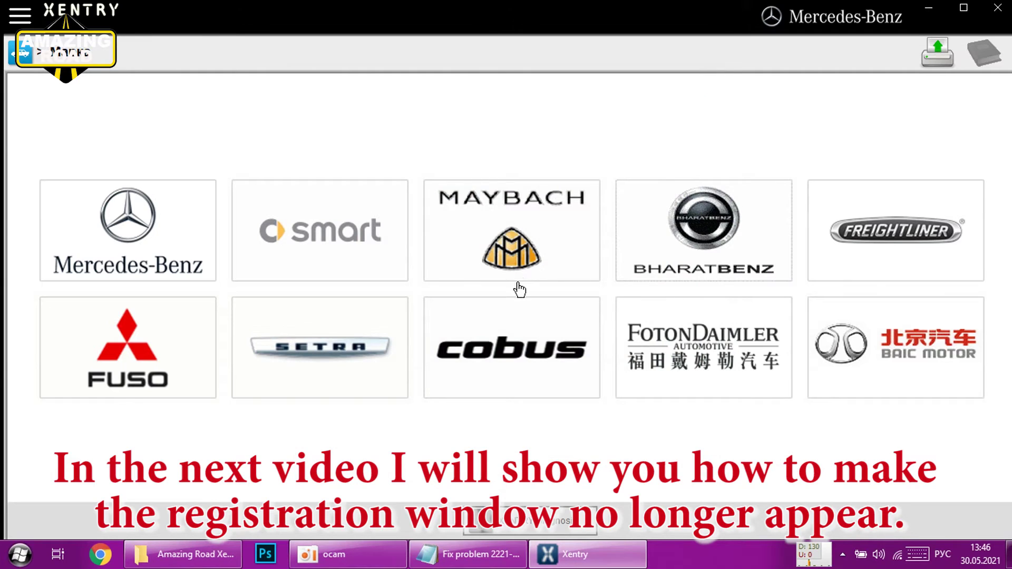
pyautogui.click(134, 238)
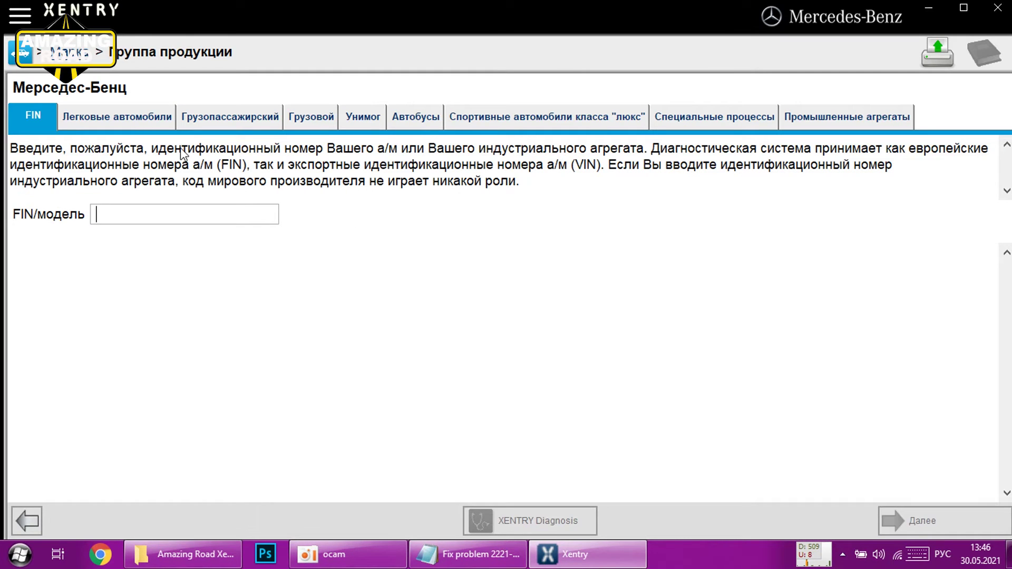
pyautogui.click(138, 119)
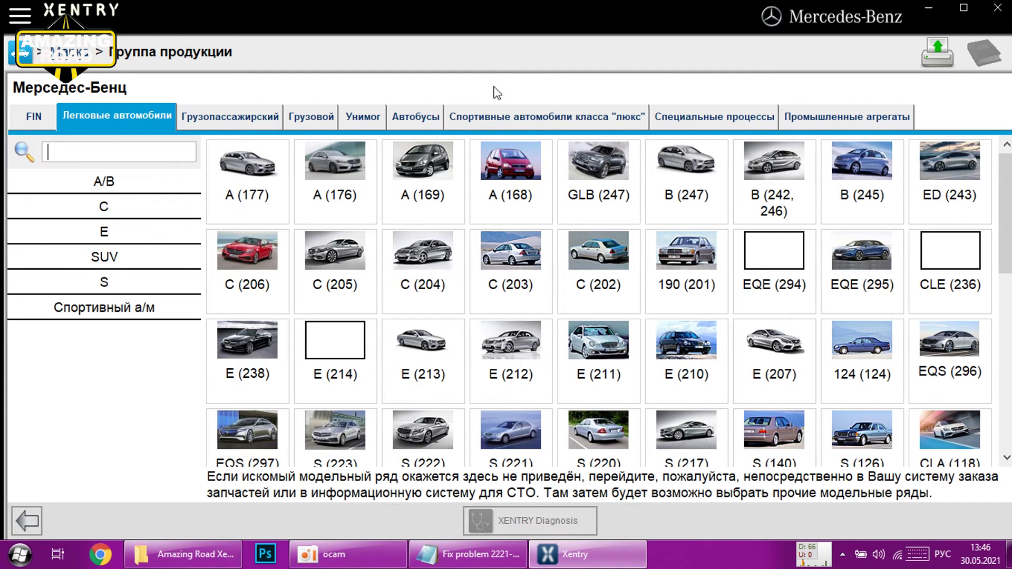
# Look through the A/B, C, E, SUV, S and sports car groups, and open the variant list of the E (211).
pyautogui.click(139, 185)
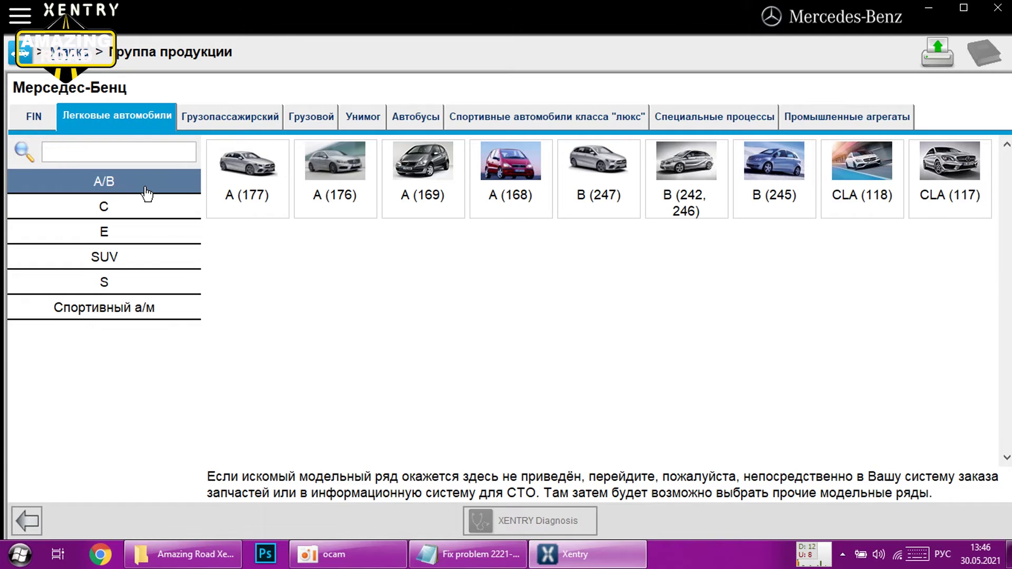
pyautogui.click(138, 214)
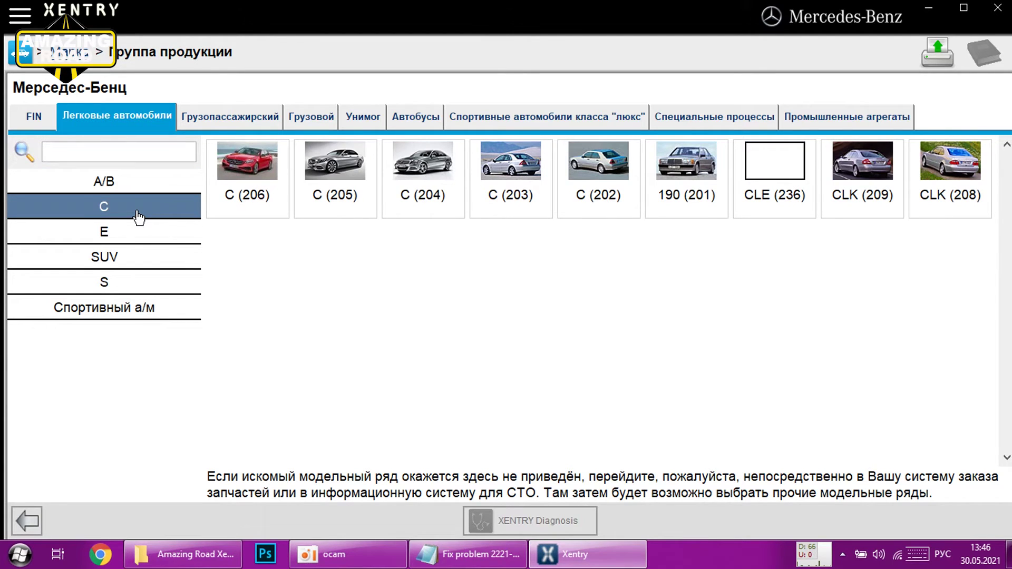
pyautogui.click(141, 241)
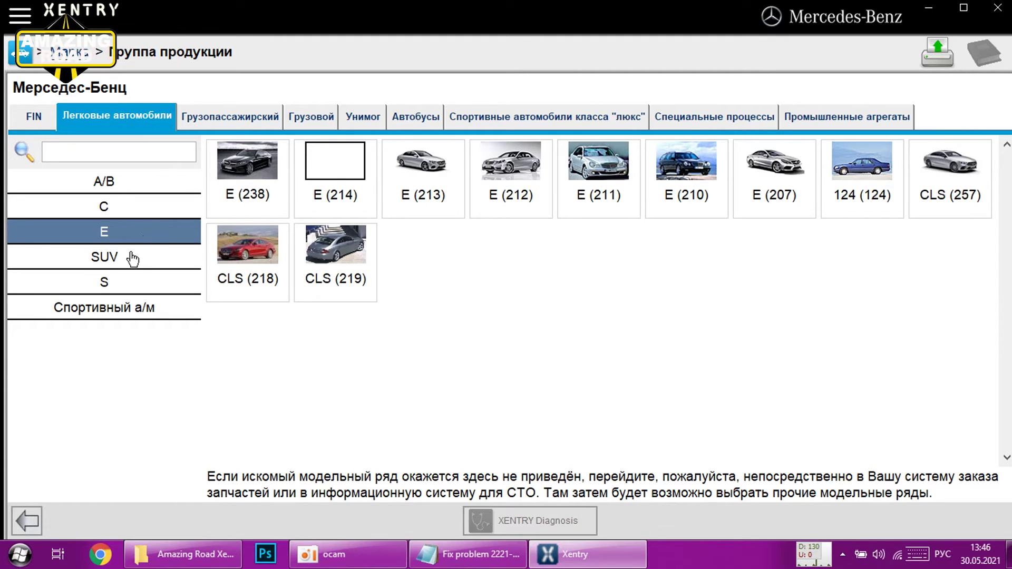
pyautogui.click(132, 258)
pyautogui.click(121, 282)
pyautogui.click(129, 257)
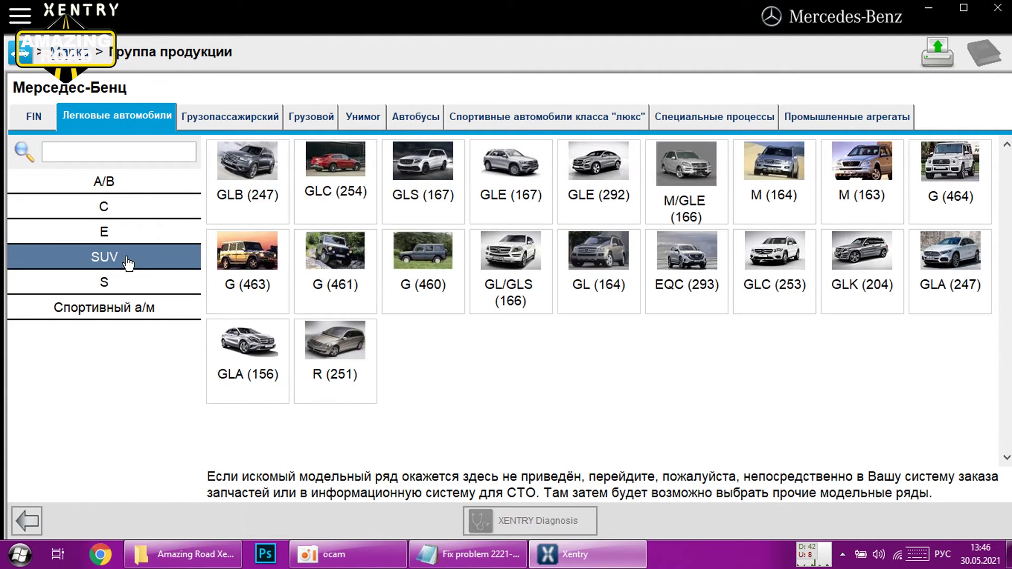
pyautogui.click(100, 281)
pyautogui.click(98, 308)
pyautogui.click(106, 232)
pyautogui.click(609, 180)
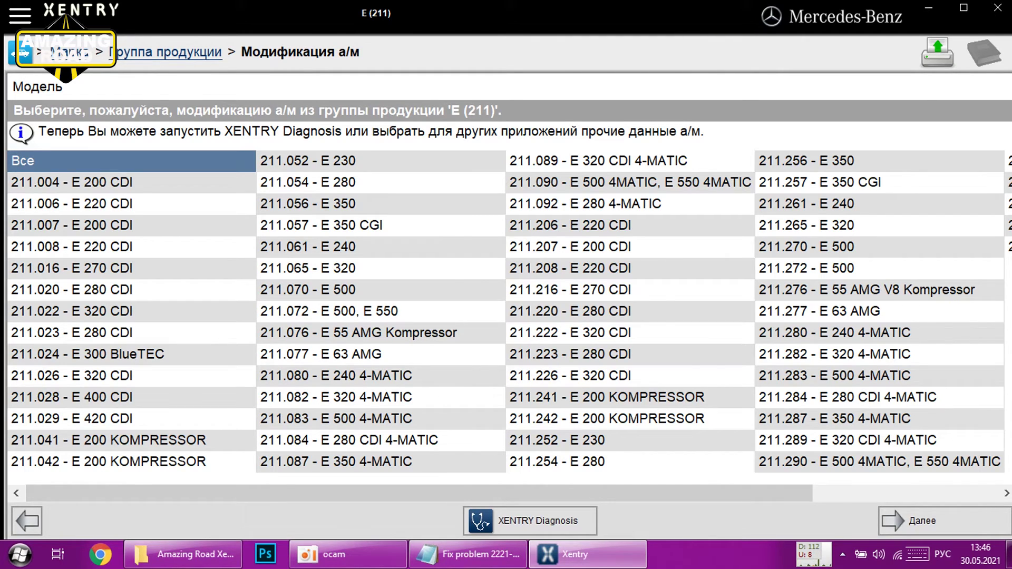
# Close XENTRY and the Fix problem 2221-45 note.
pyautogui.click(997, 10)
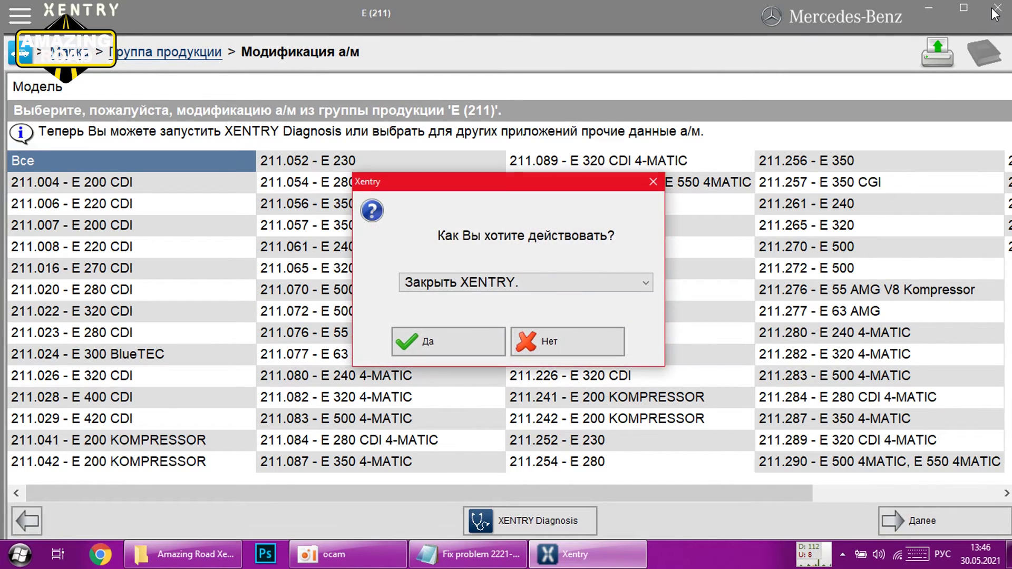
pyautogui.click(469, 348)
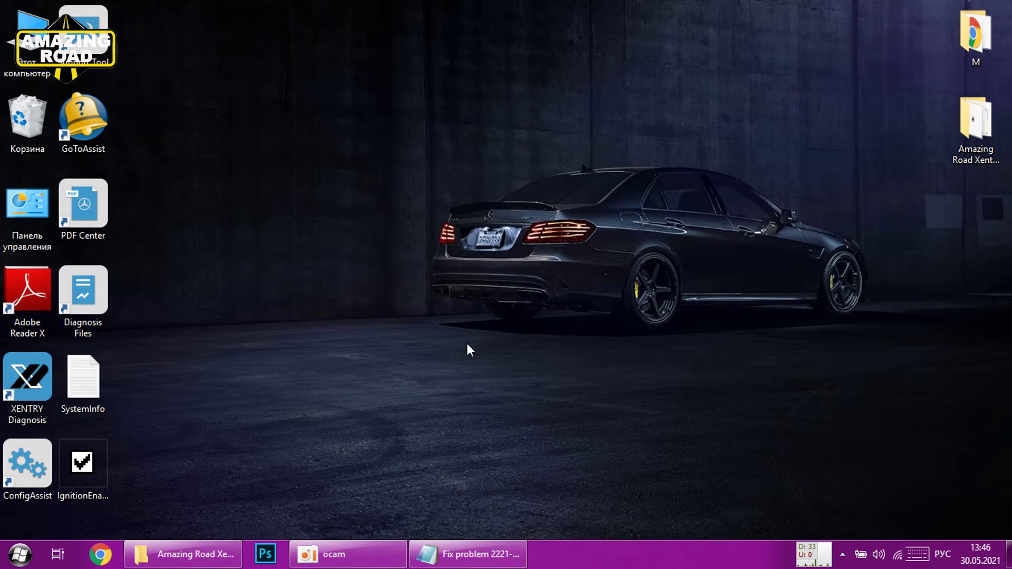
pyautogui.click(468, 554)
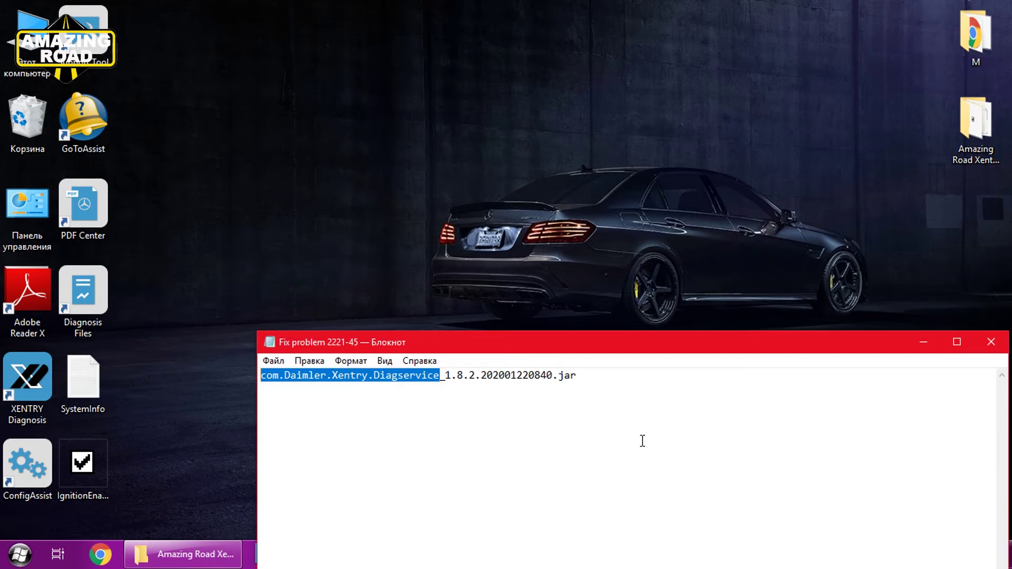
pyautogui.click(998, 346)
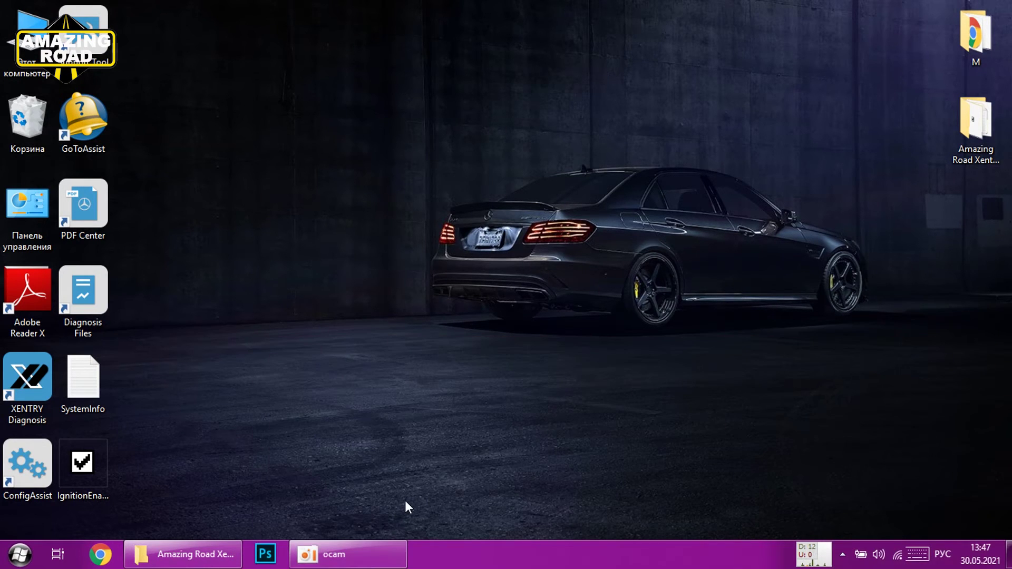
# Launch Mercedes-Benz Addon Center and start an update to download and install the new add-ons.
pyautogui.click(20, 554)
pyautogui.click(41, 490)
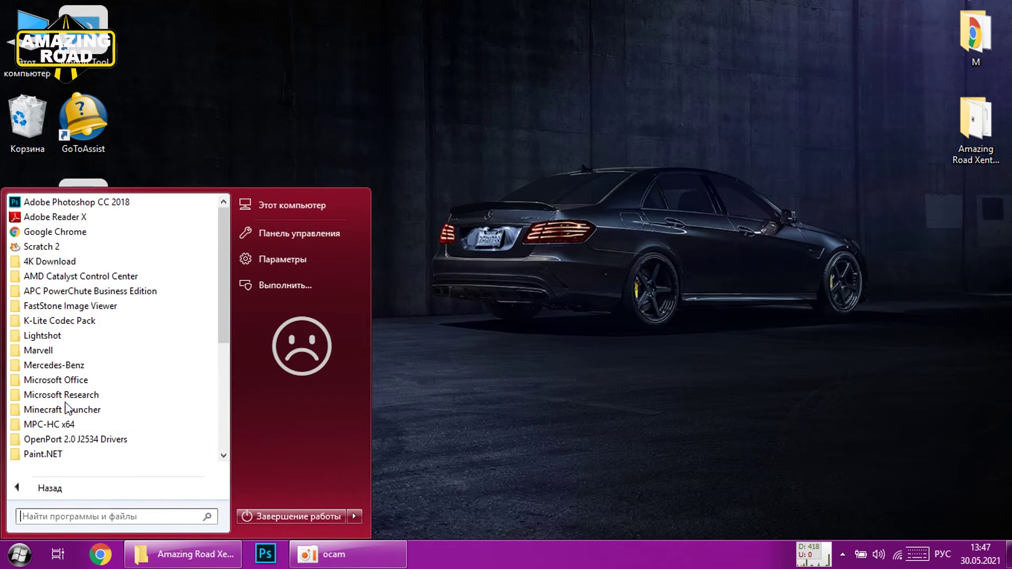
pyautogui.click(79, 361)
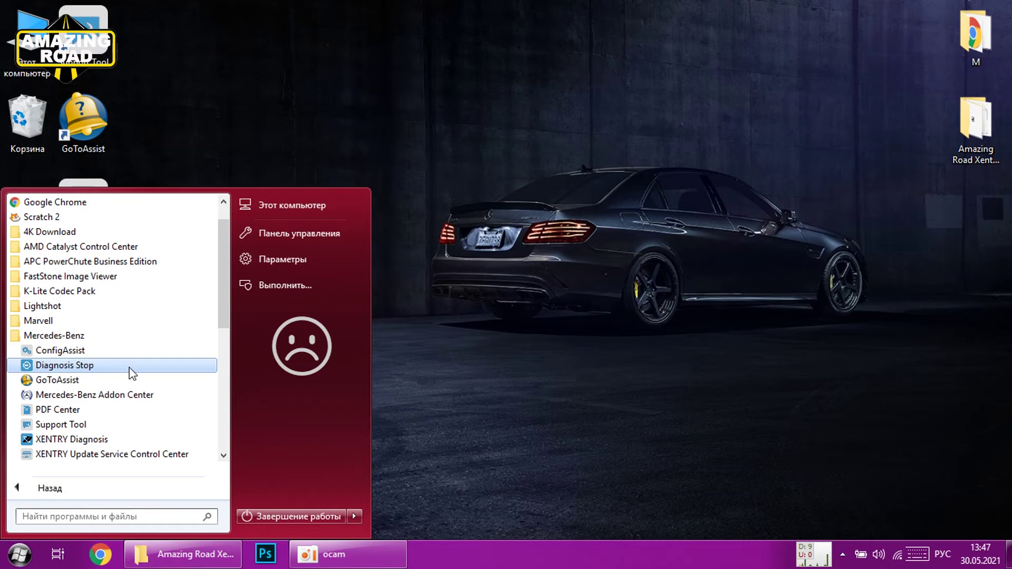
pyautogui.click(105, 396)
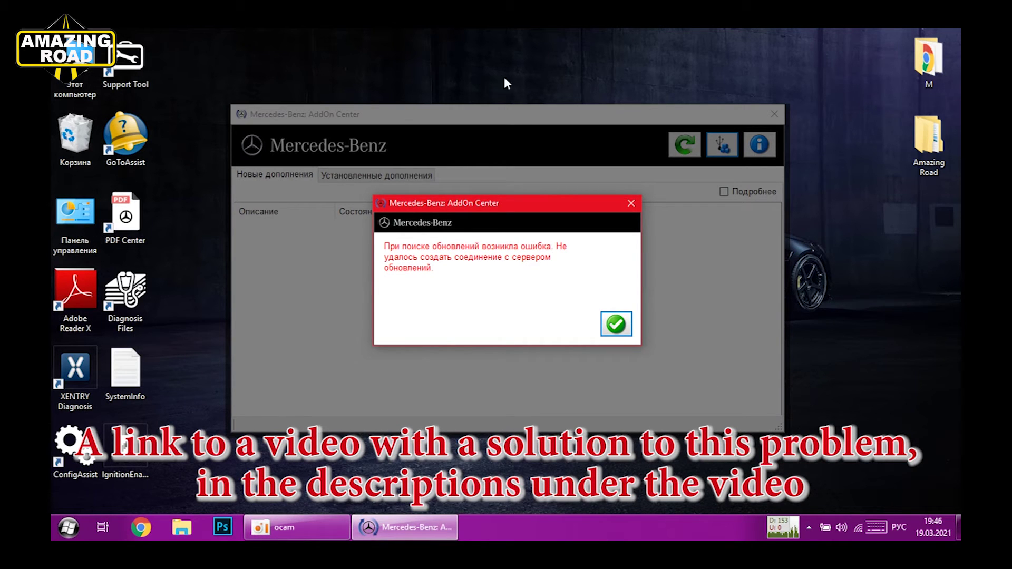
pyautogui.click(619, 330)
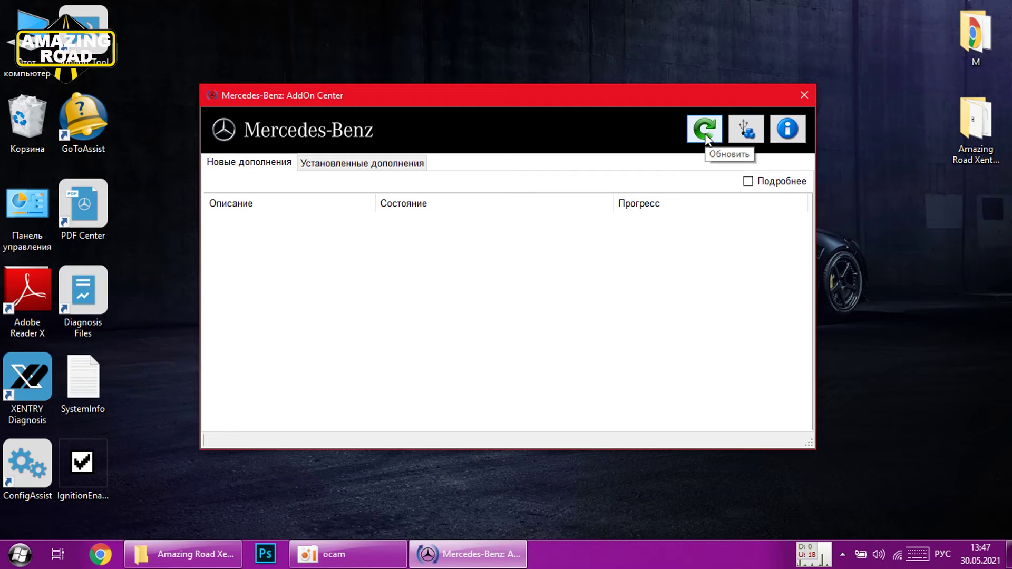
pyautogui.click(705, 134)
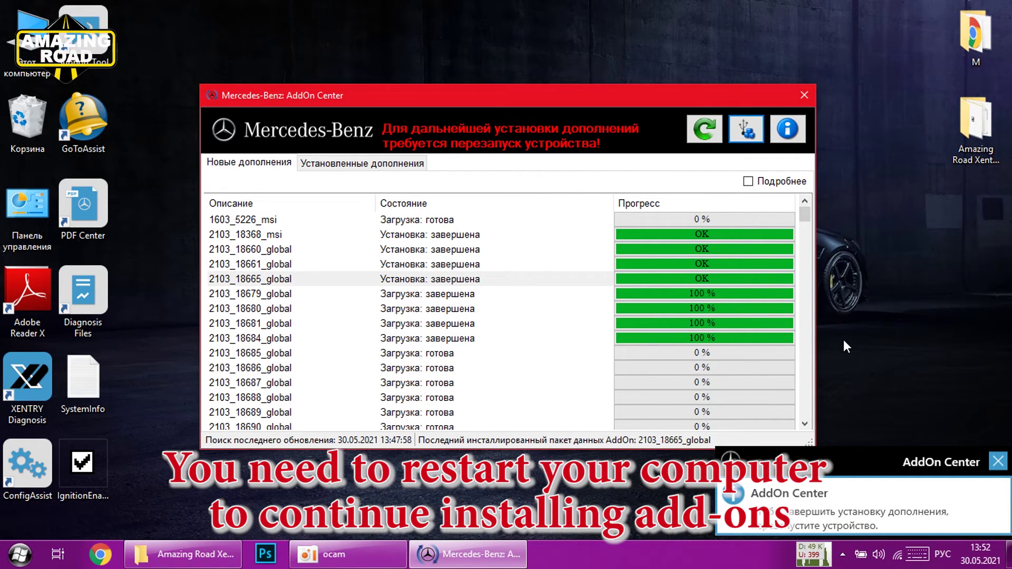
# Close AddOn Center, exit its background process, and restart the computer.
pyautogui.click(804, 95)
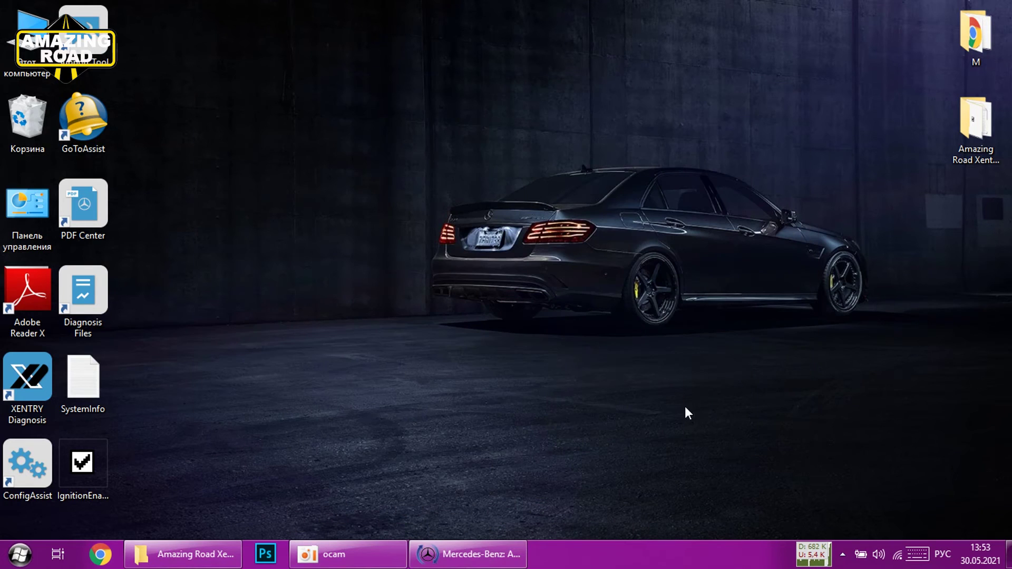
pyautogui.click(842, 558)
pyautogui.rightClick(813, 531)
pyautogui.click(777, 521)
pyautogui.click(19, 554)
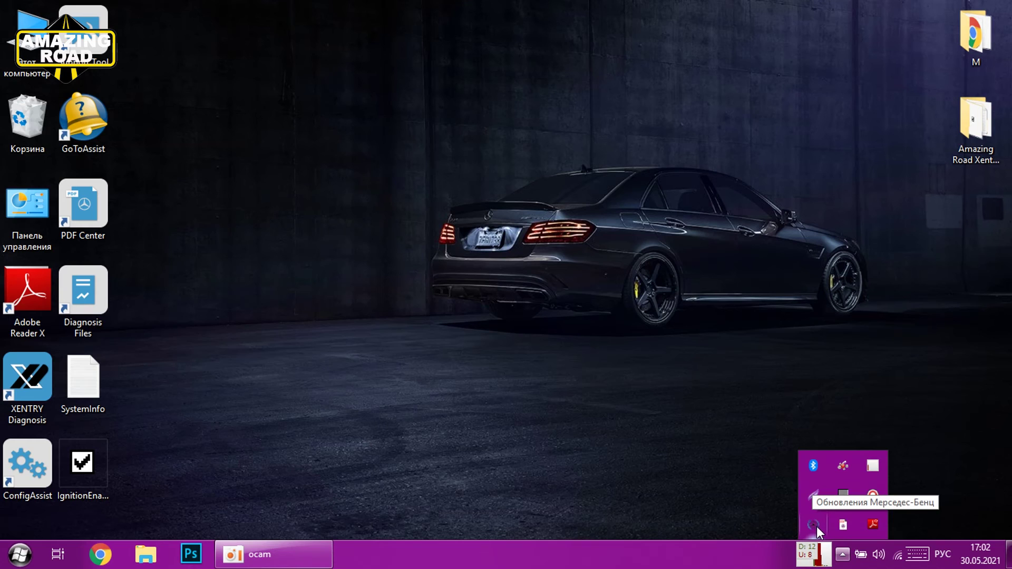
# Reopen AddOn Center from the running background programs and examine the installation progress of the new add-ons.
pyautogui.click(816, 526)
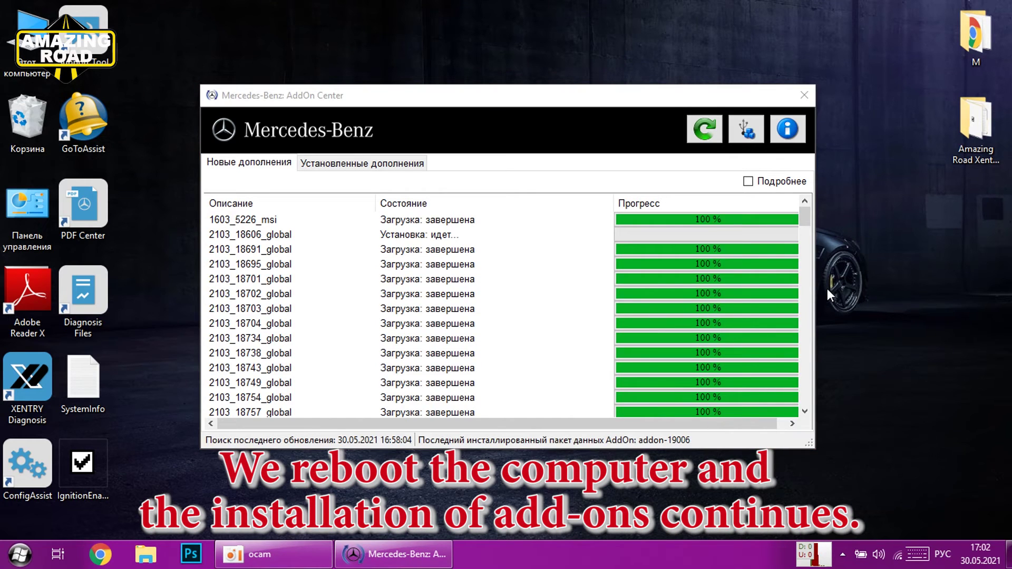
pyautogui.click(805, 253)
pyautogui.moveTo(805, 234); pyautogui.dragTo(793, 204)
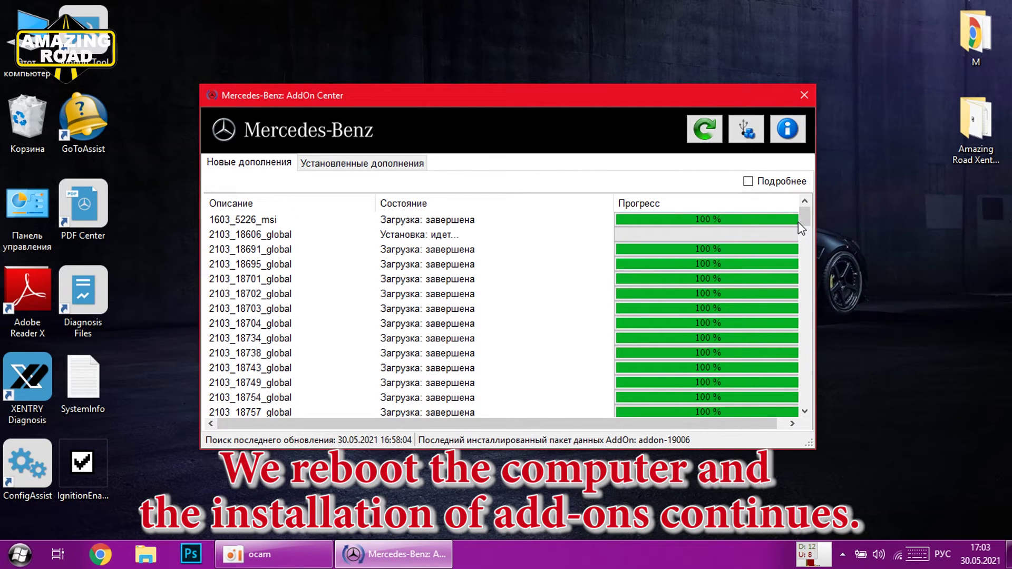
pyautogui.click(695, 294)
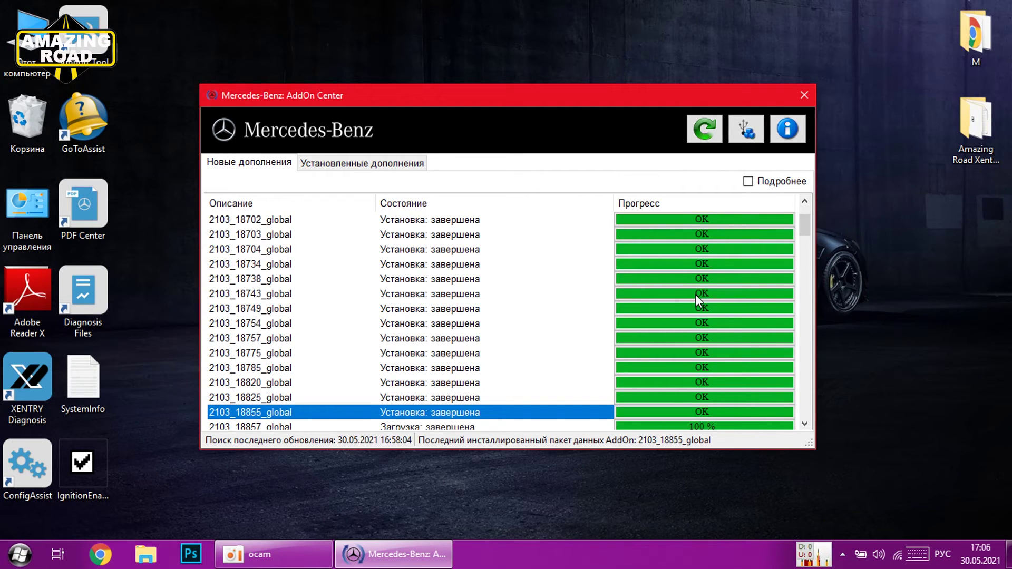
pyautogui.scroll(-4, 695, 294)
pyautogui.scroll(2, 810, 259)
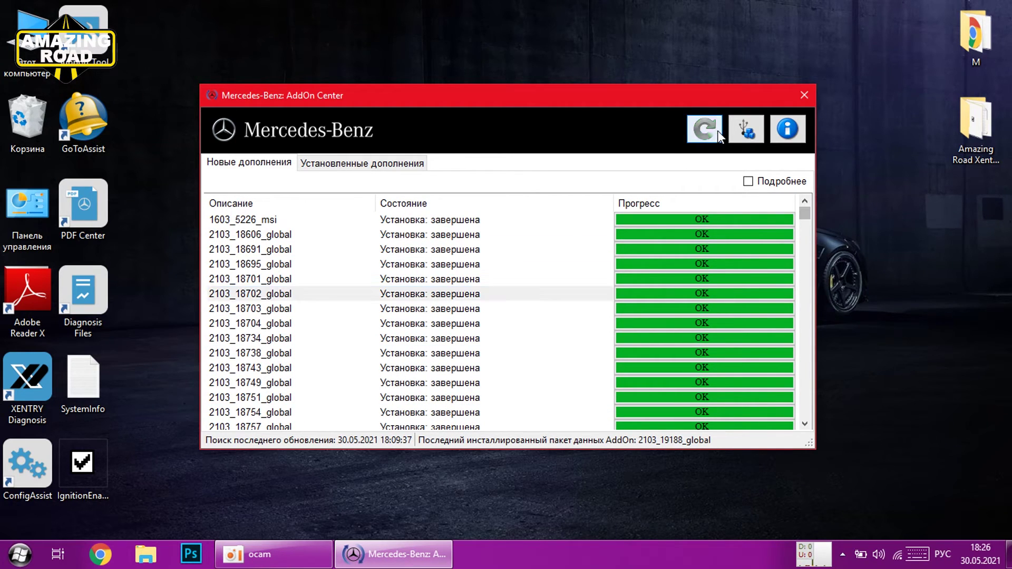
# Check for add-on updates once more, then close AddOn Center and exit its background process.
pyautogui.click(717, 130)
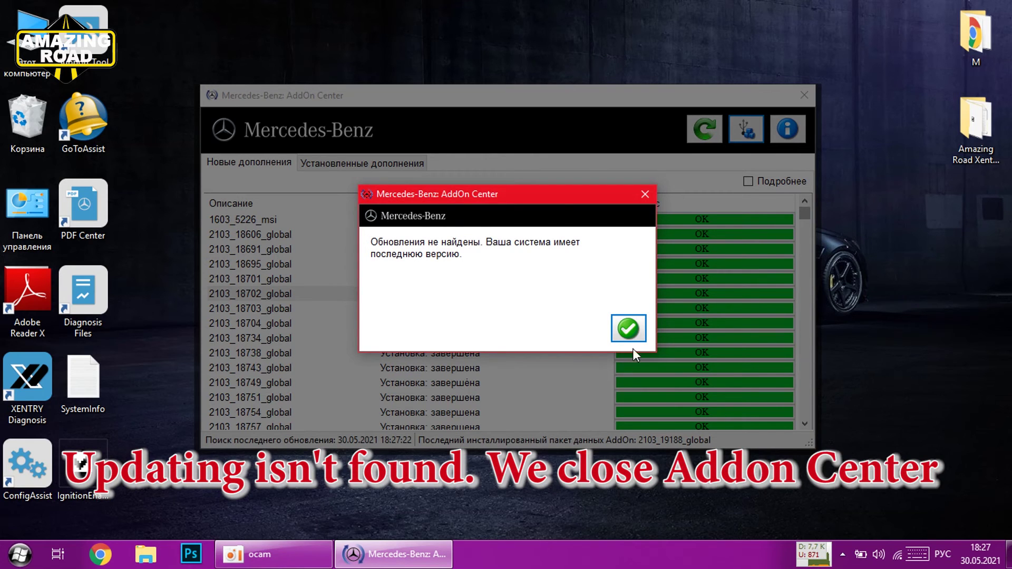
pyautogui.click(629, 328)
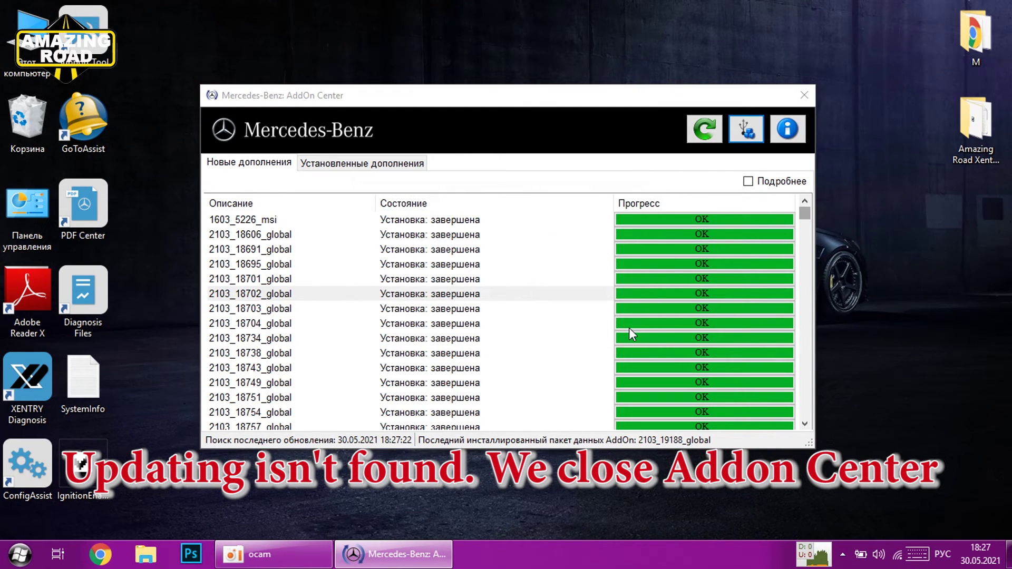
pyautogui.click(804, 95)
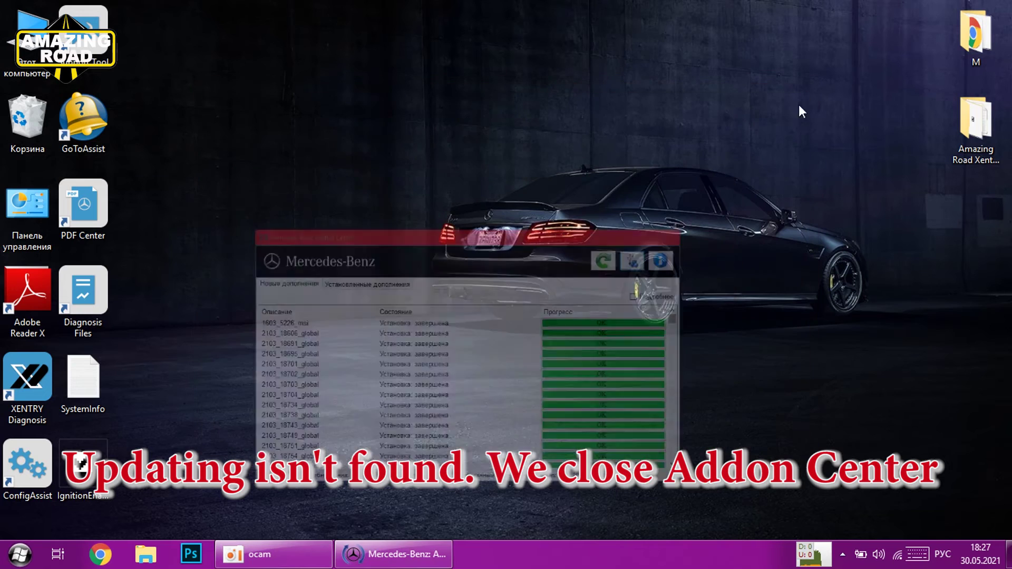
pyautogui.click(842, 554)
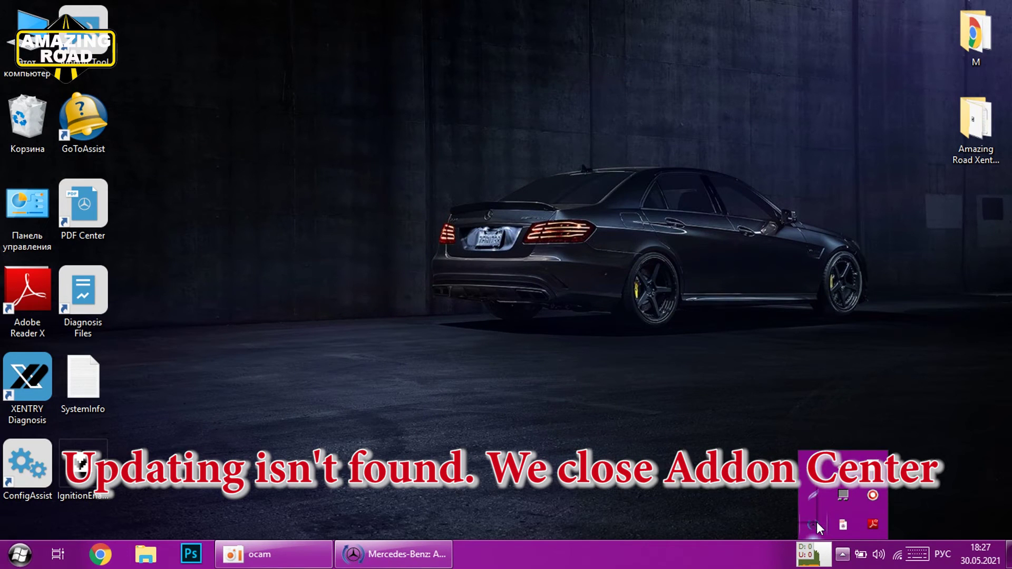
pyautogui.rightClick(817, 522)
pyautogui.click(791, 514)
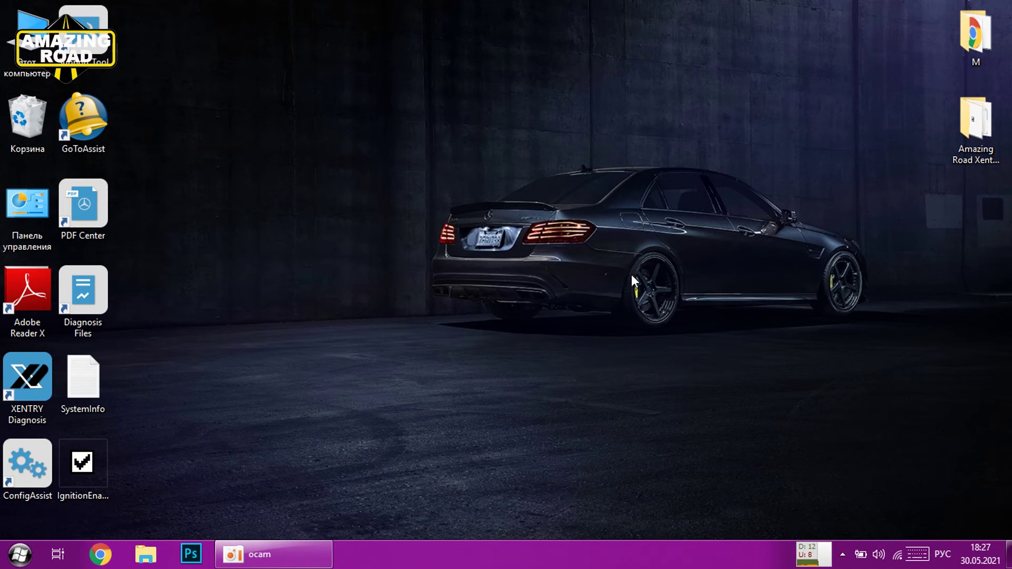
# Check the free space on drive Windows 10 (C:) and close the file manager.
pyautogui.doubleClick(28, 32)
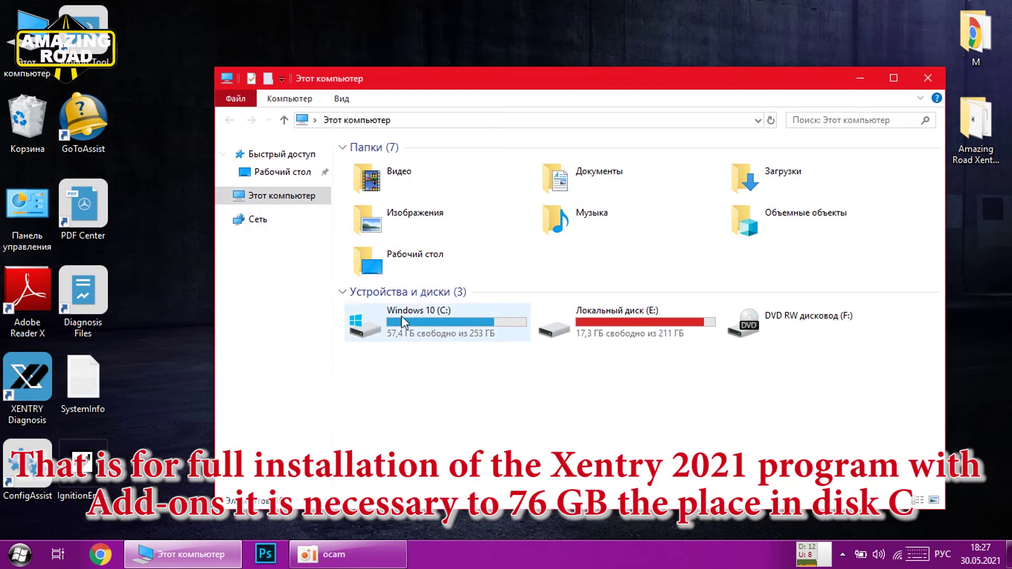
pyautogui.click(425, 330)
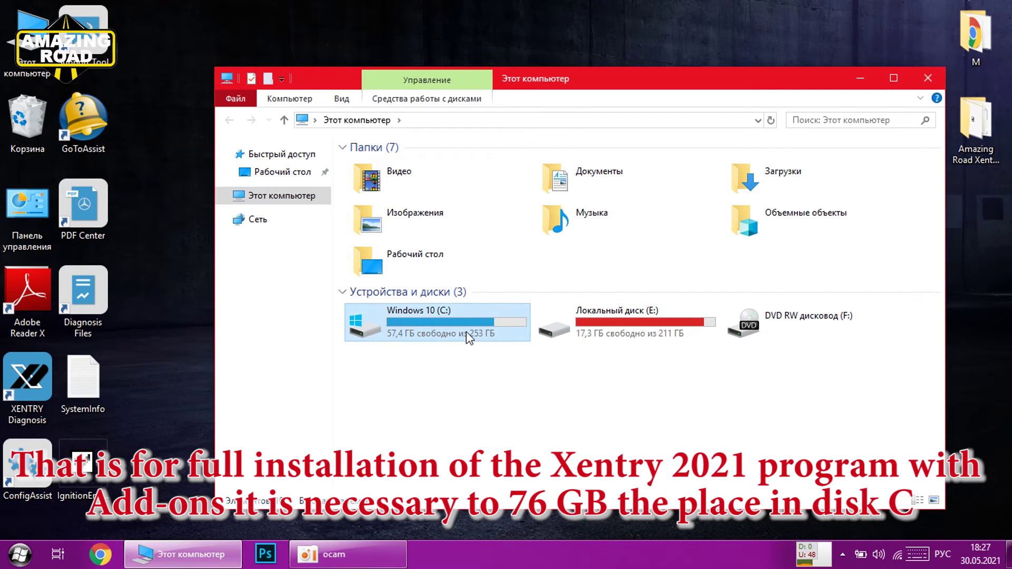
pyautogui.moveTo(465, 335)
pyautogui.click(927, 78)
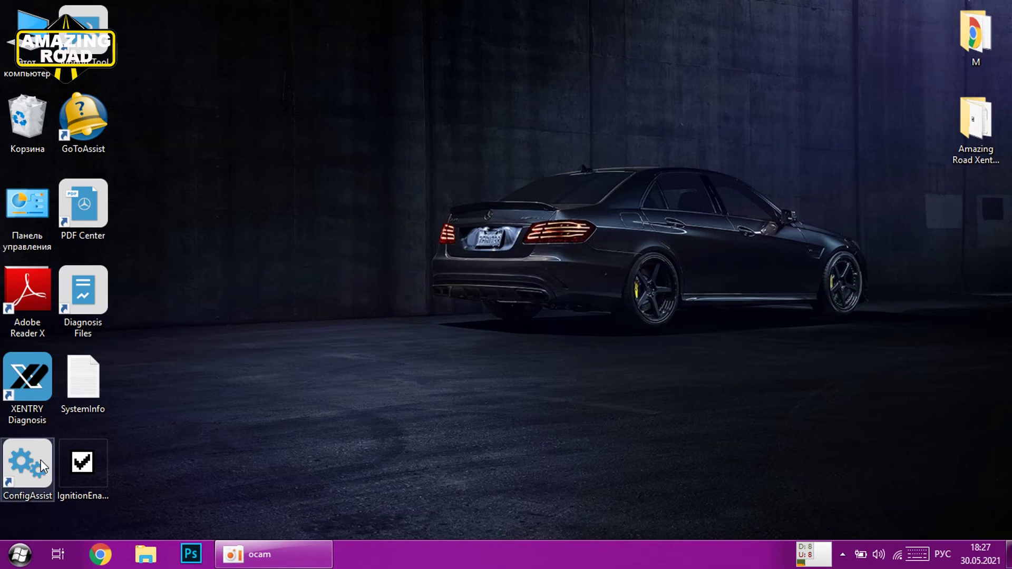
# Launch XENTRY Diagnosis with the Tactrix OpenPort 2.0 PassThru configuration and open the Mercedes-Benz product groups.
pyautogui.doubleClick(28, 378)
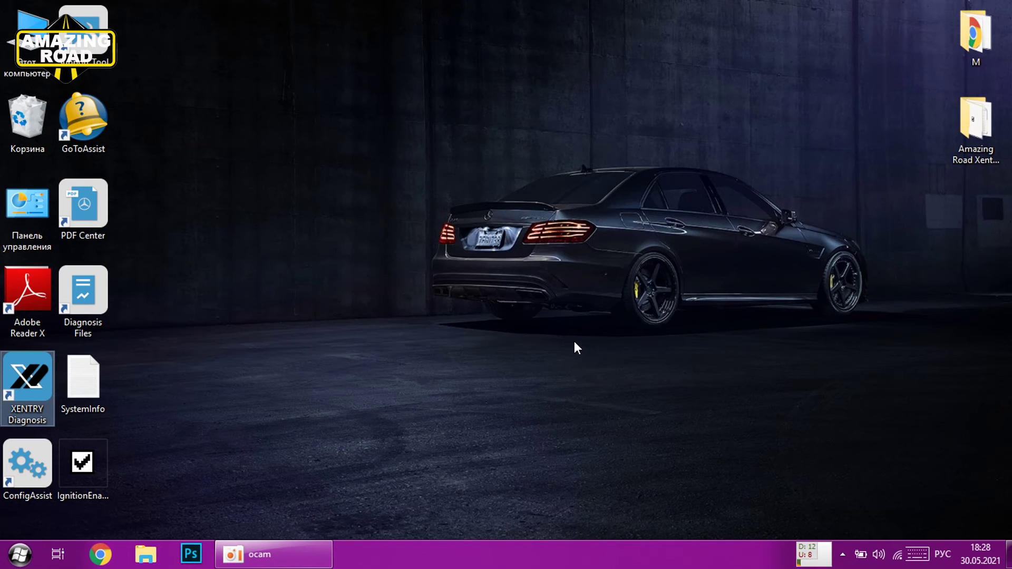
pyautogui.click(583, 322)
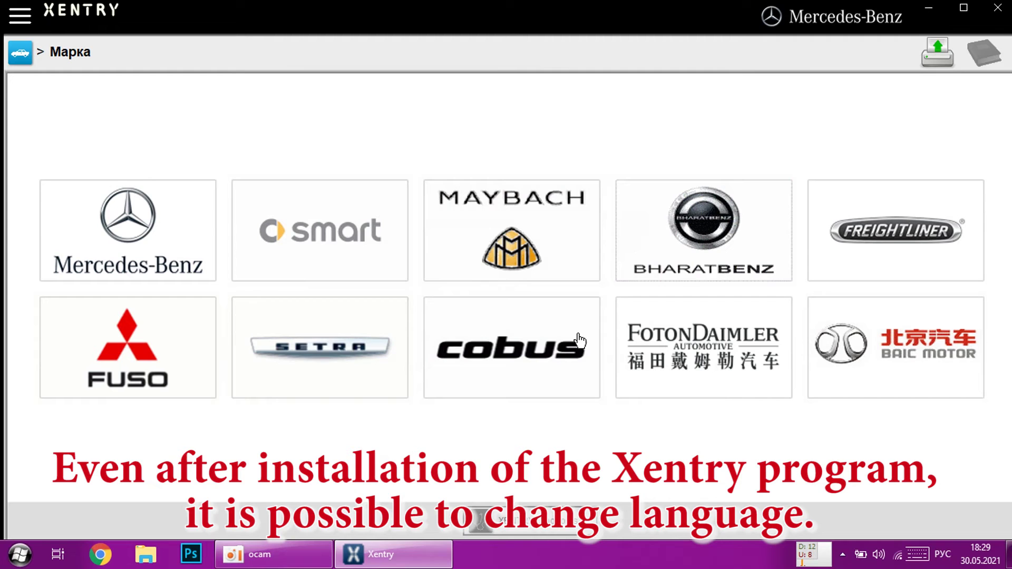
pyautogui.click(21, 16)
pyautogui.click(264, 152)
pyautogui.click(141, 211)
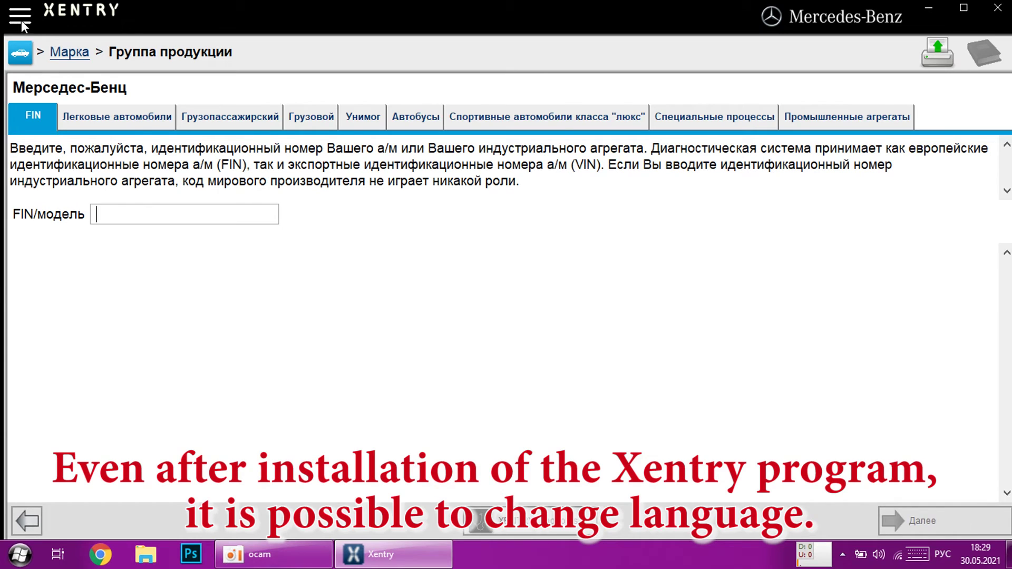
# Set the XENTRY program language to English in the general system settings and confirm the change.
pyautogui.click(22, 20)
pyautogui.click(99, 131)
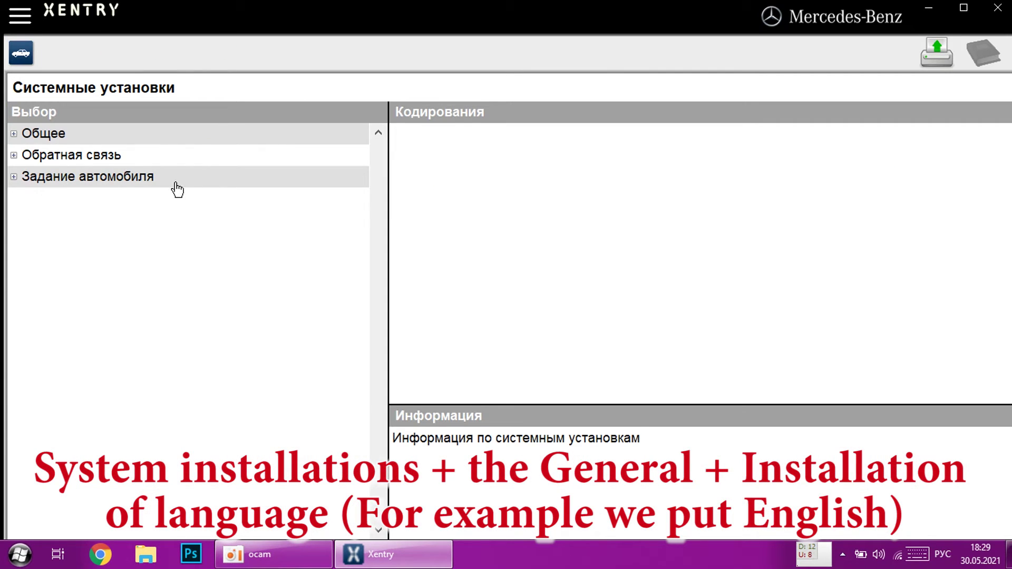
pyautogui.click(58, 134)
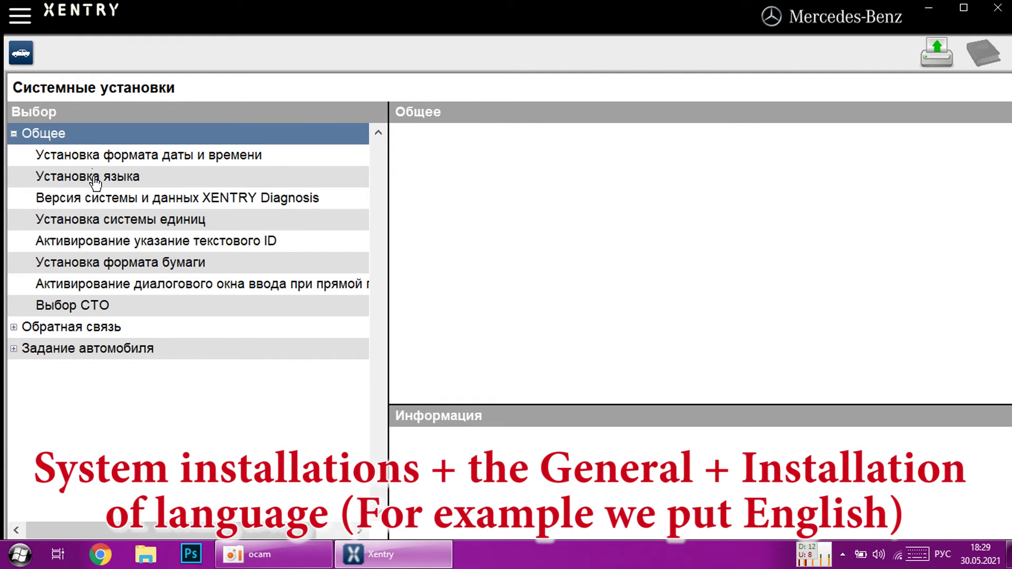
pyautogui.click(156, 184)
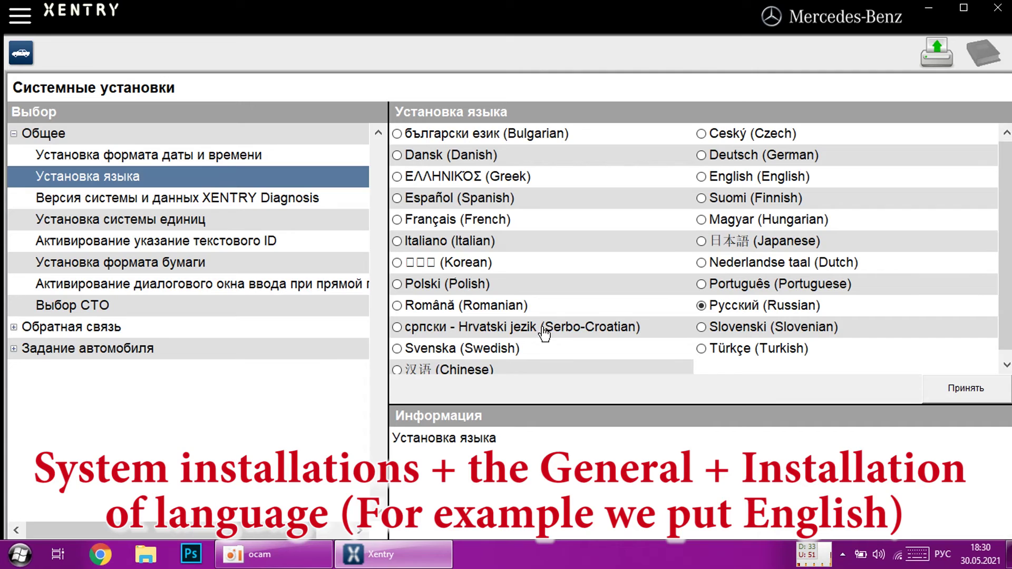
pyautogui.click(701, 178)
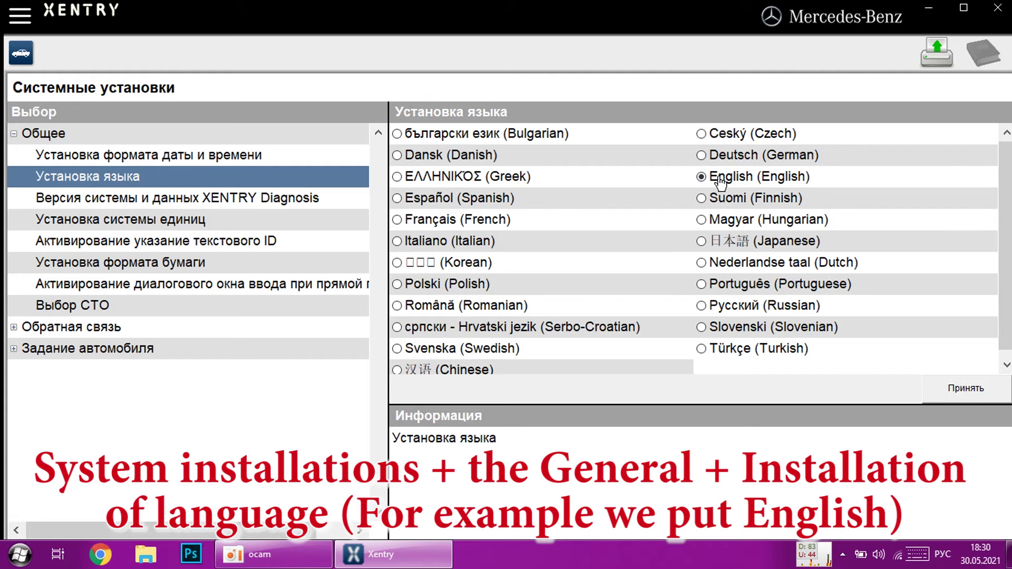
pyautogui.click(970, 390)
pyautogui.click(545, 330)
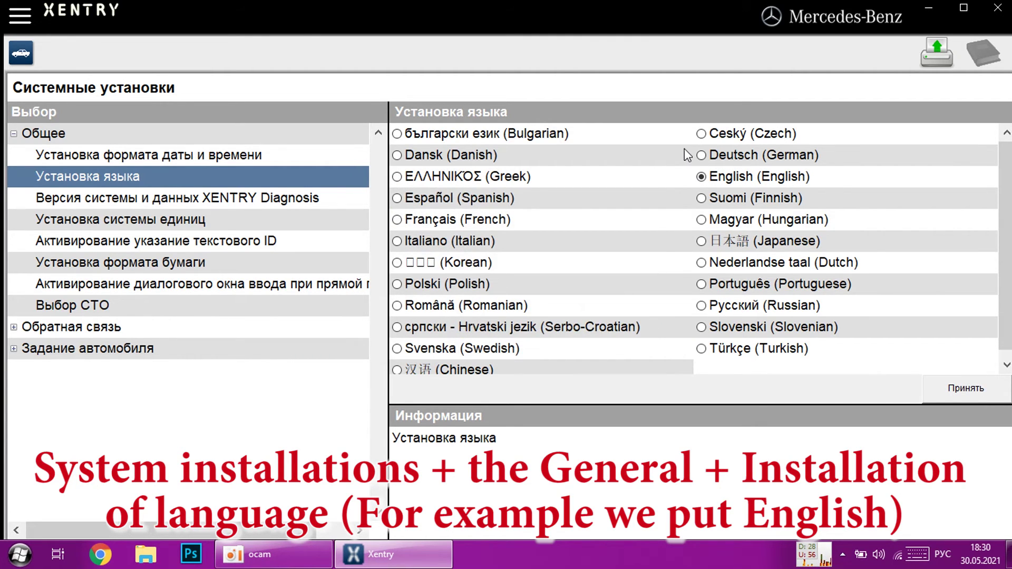
pyautogui.click(414, 339)
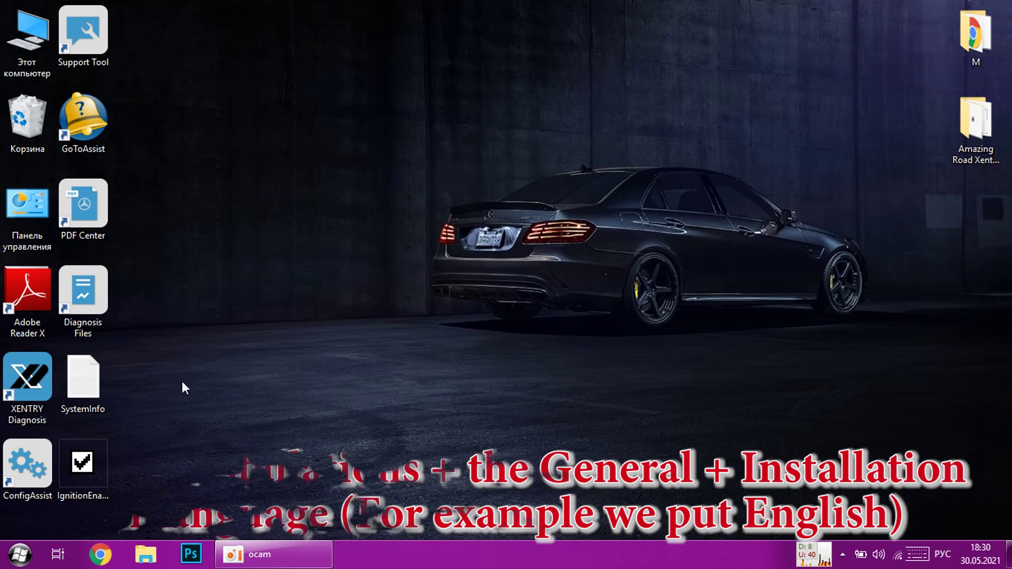
# Relaunch XENTRY Diagnosis with the Tactrix OpenPort 2.0 configuration and dismiss the login window.
pyautogui.doubleClick(17, 378)
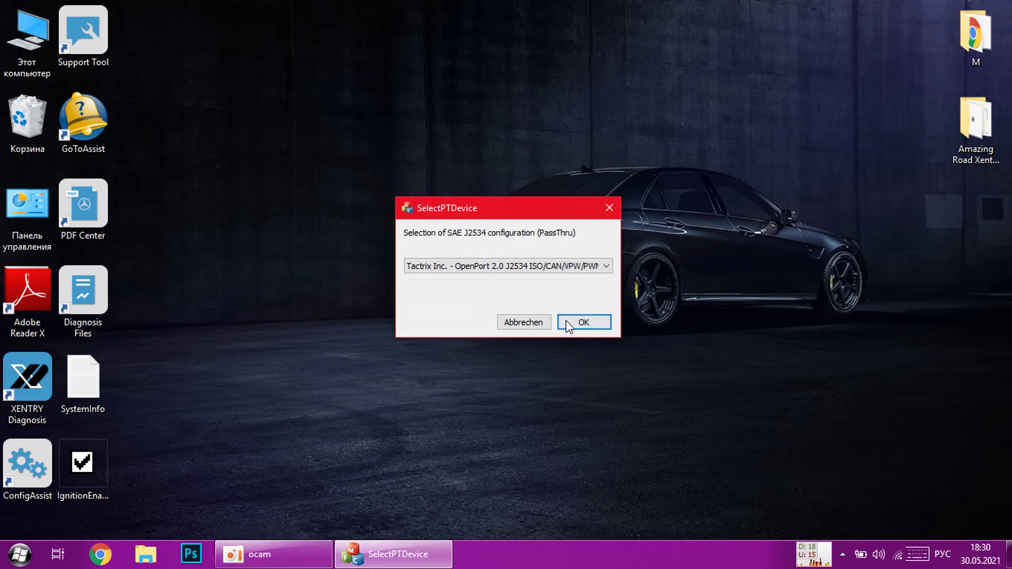
pyautogui.click(566, 322)
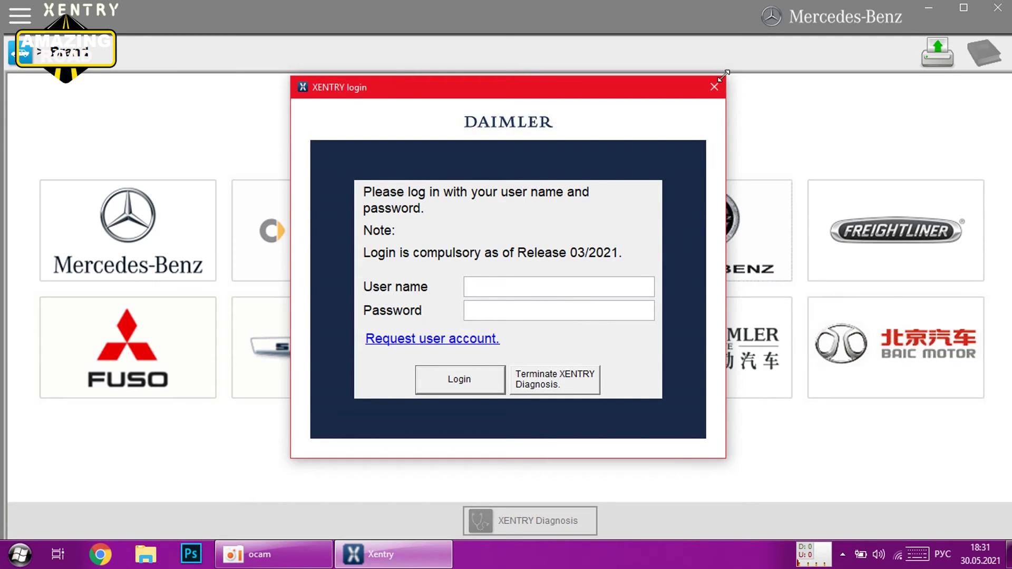
pyautogui.click(714, 89)
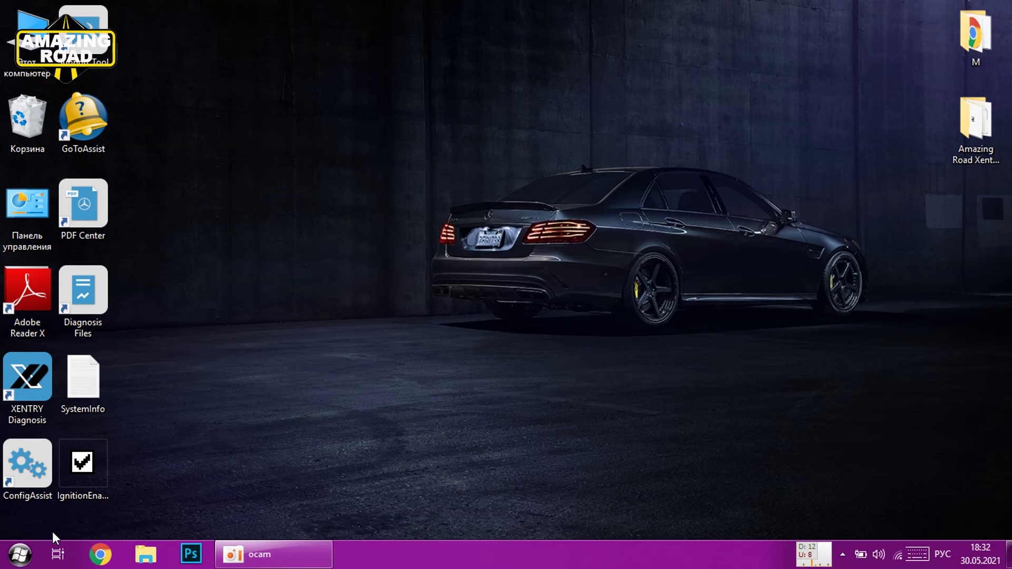
# Open the XENTRY Update Service Control Center from the Mercedes-Benz programs and view its monitoring page.
pyautogui.click(21, 551)
pyautogui.click(53, 489)
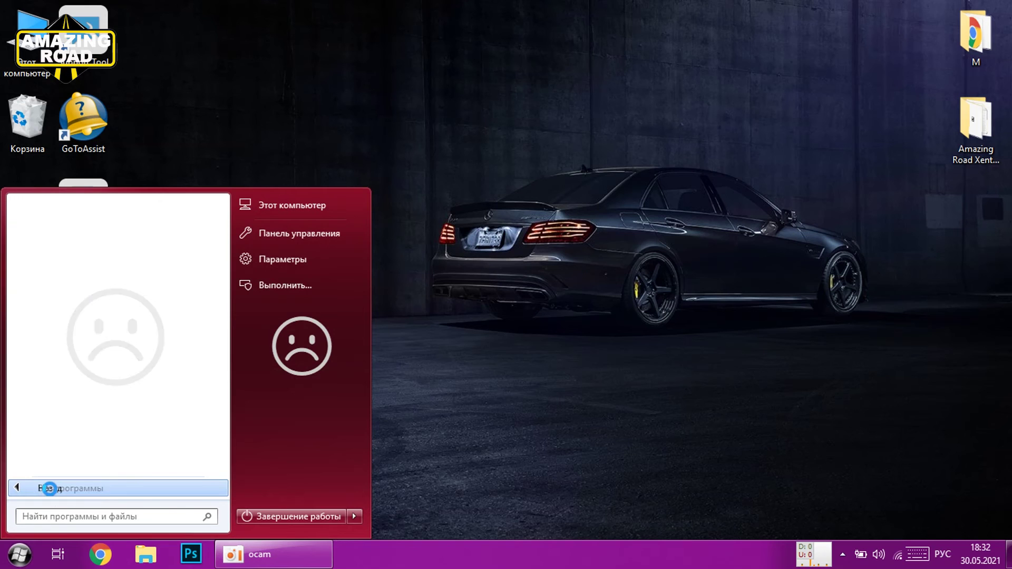
pyautogui.click(53, 365)
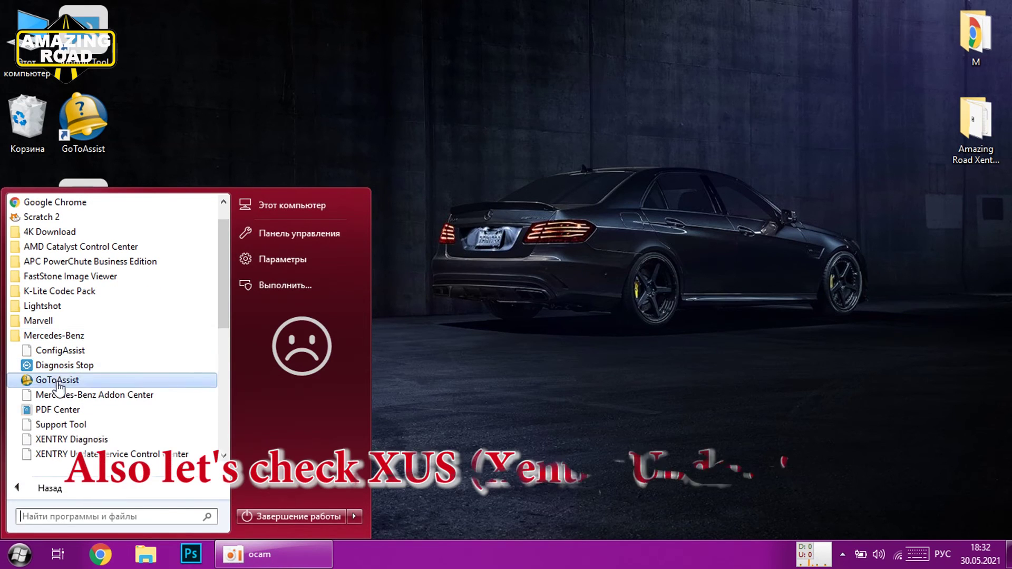
pyautogui.click(111, 455)
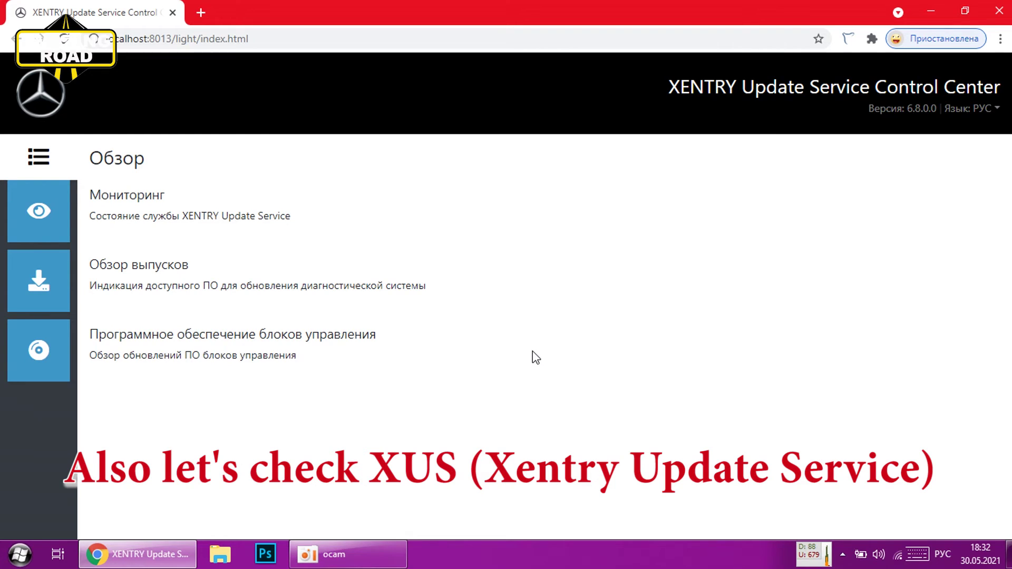
pyautogui.click(38, 211)
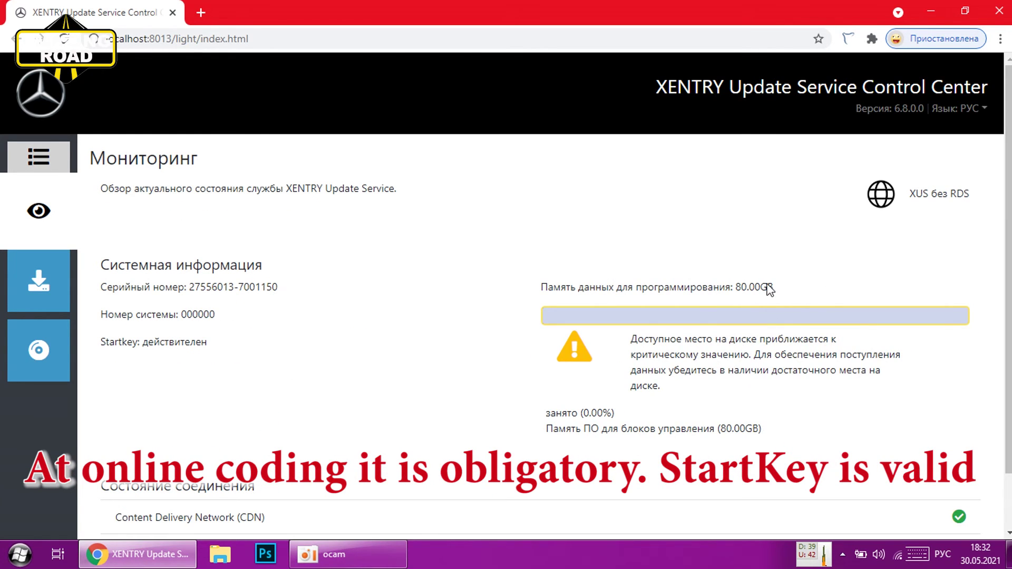
# Switch the XENTRY Update Service Control Center to US English and review the system information and connection state.
pyautogui.click(961, 109)
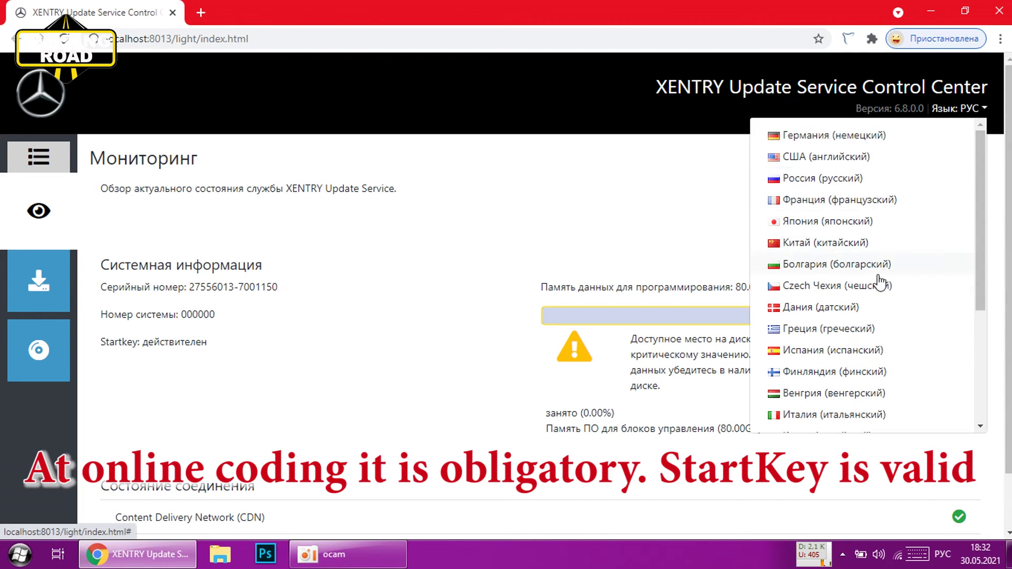
pyautogui.click(816, 158)
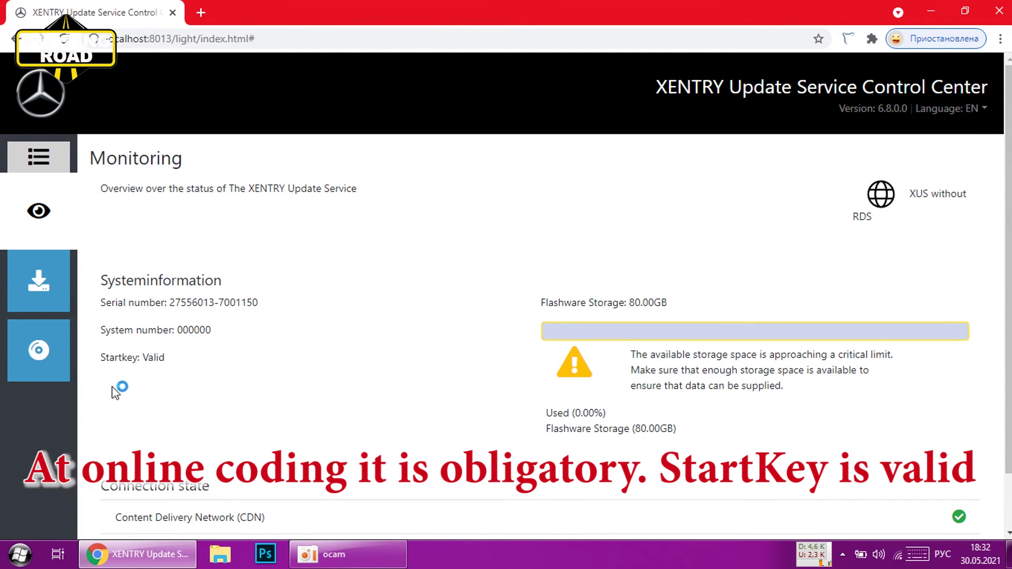
pyautogui.scroll(-1, 278, 369)
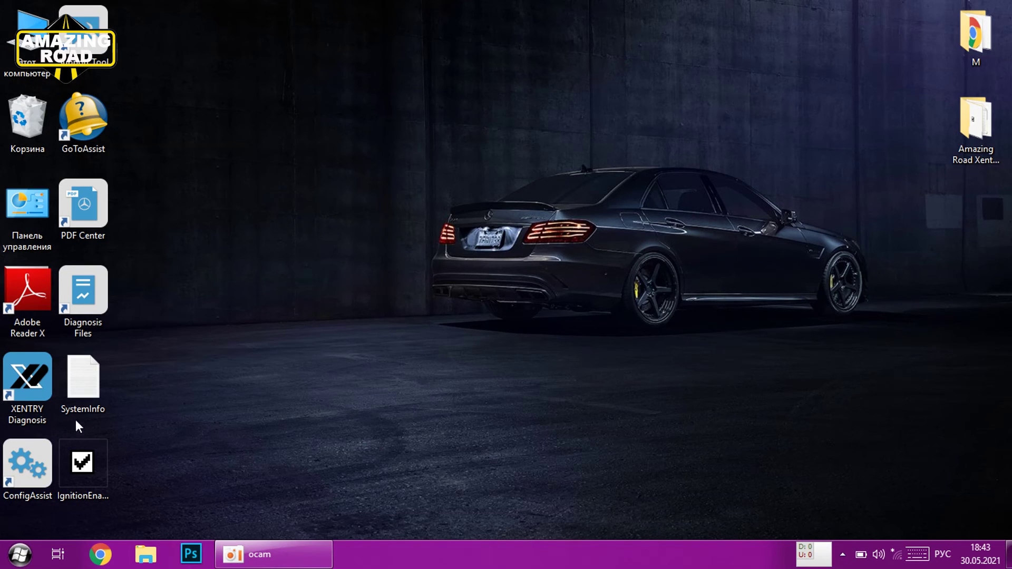
# Start XENTRY Diagnosis again using the Tactrix OpenPort 2.0 device and close the login prompt.
pyautogui.doubleClick(39, 378)
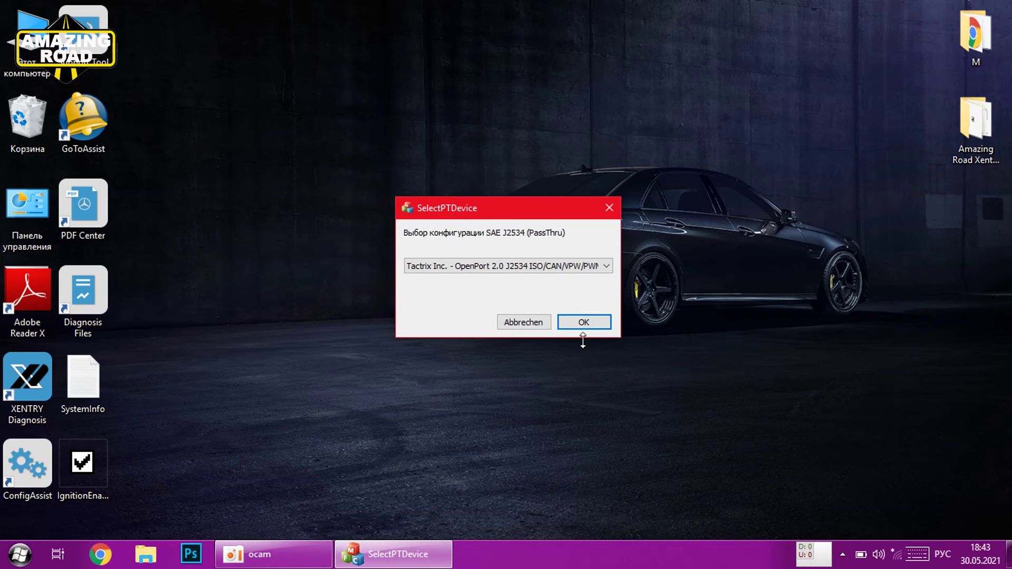
pyautogui.click(600, 327)
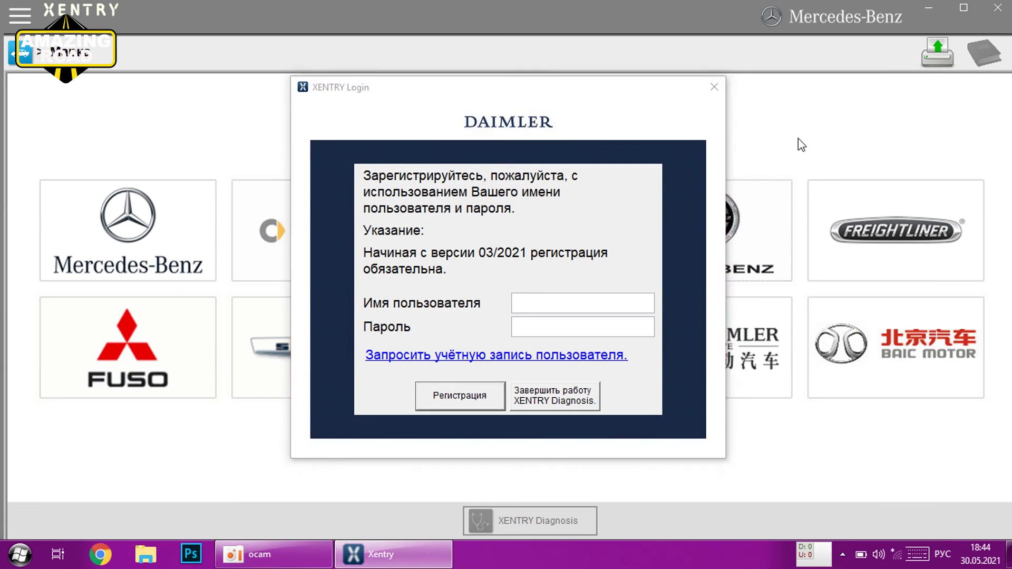
pyautogui.click(715, 88)
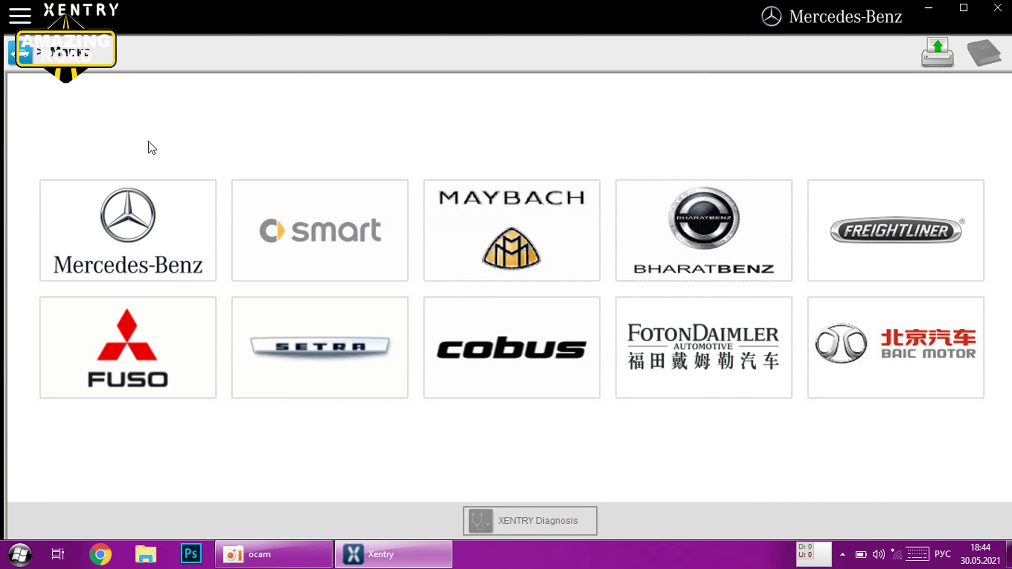
# Select the Mercedes-Benz brand and choose the E (212) model series from the E-class passenger cars.
pyautogui.click(170, 238)
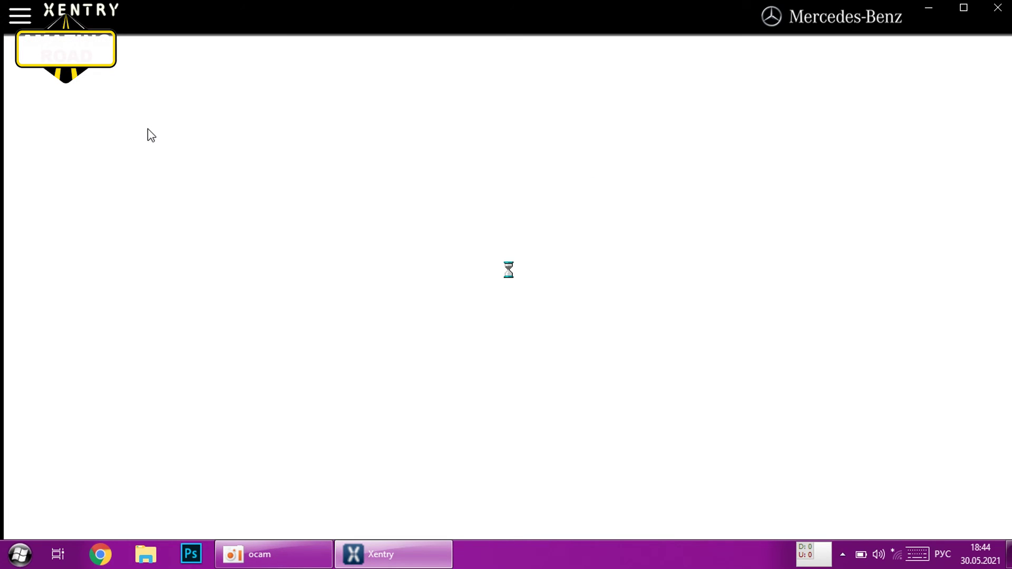
pyautogui.click(145, 118)
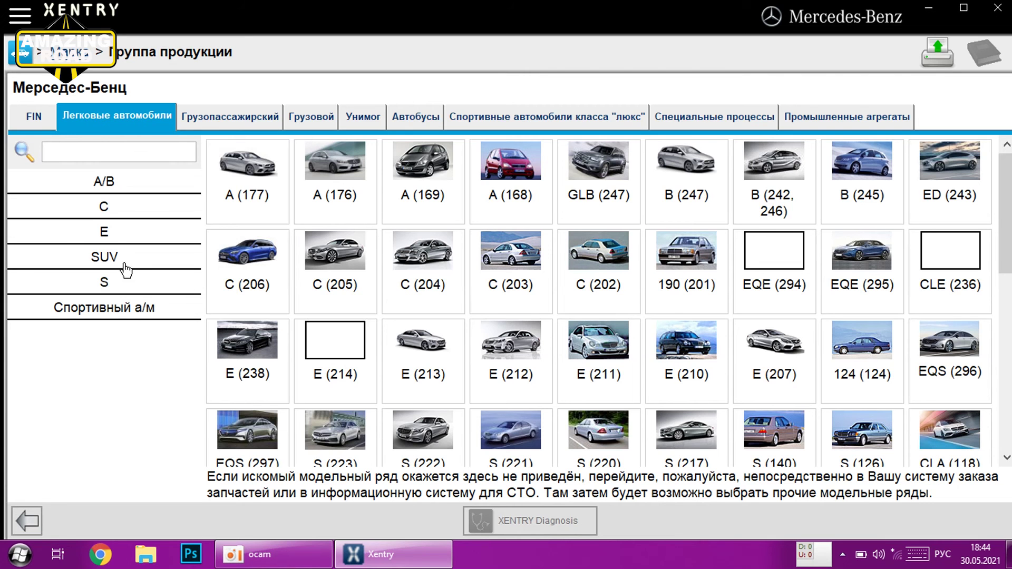
pyautogui.click(126, 234)
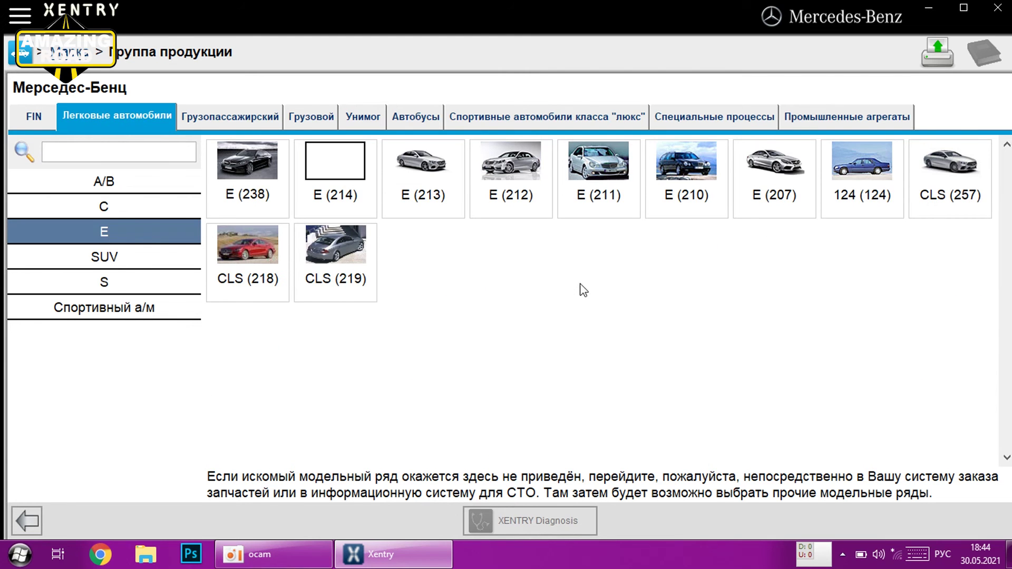
pyautogui.click(522, 188)
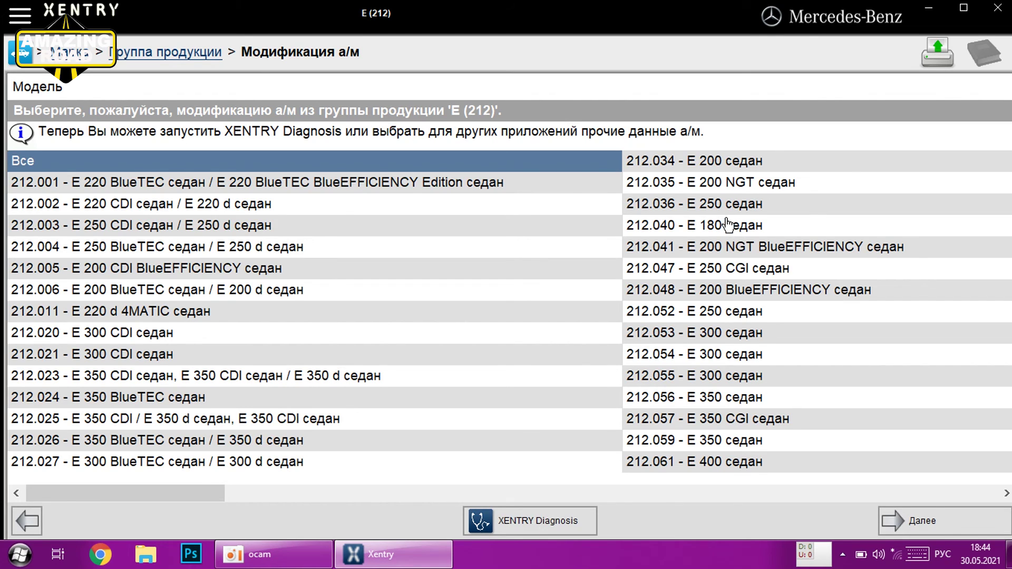
# Choose the 212.034 E 200 sedan with transmission 722.995, start XENTRY Diagnosis and acknowledge the ignition status message.
pyautogui.click(720, 167)
pyautogui.click(899, 527)
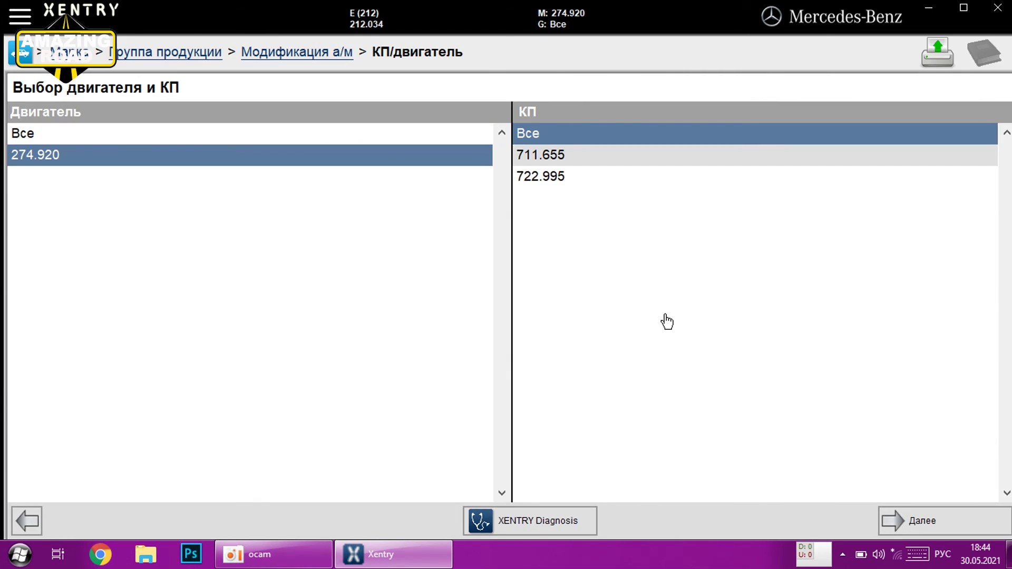
pyautogui.click(553, 180)
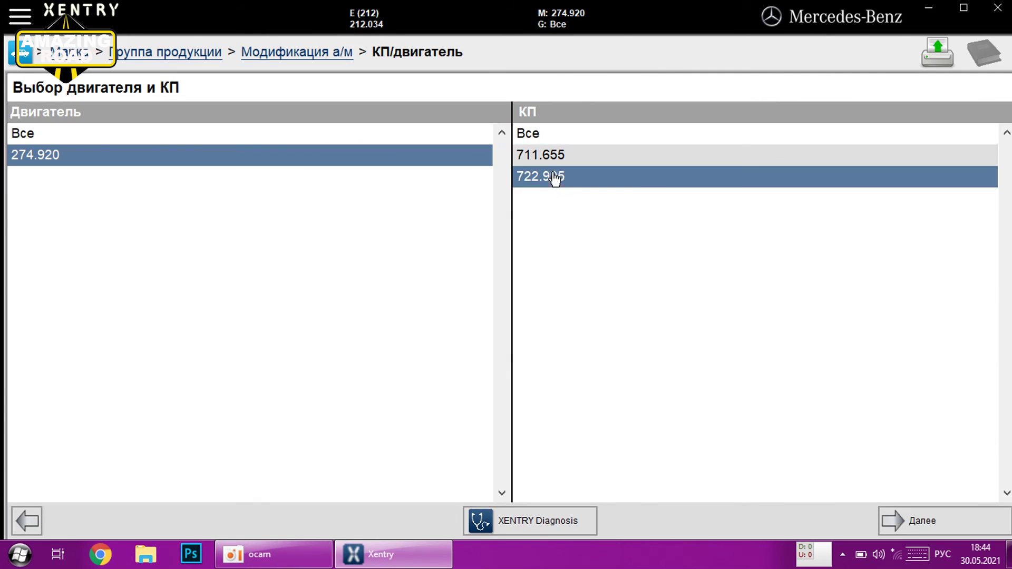
pyautogui.click(932, 524)
pyautogui.click(532, 522)
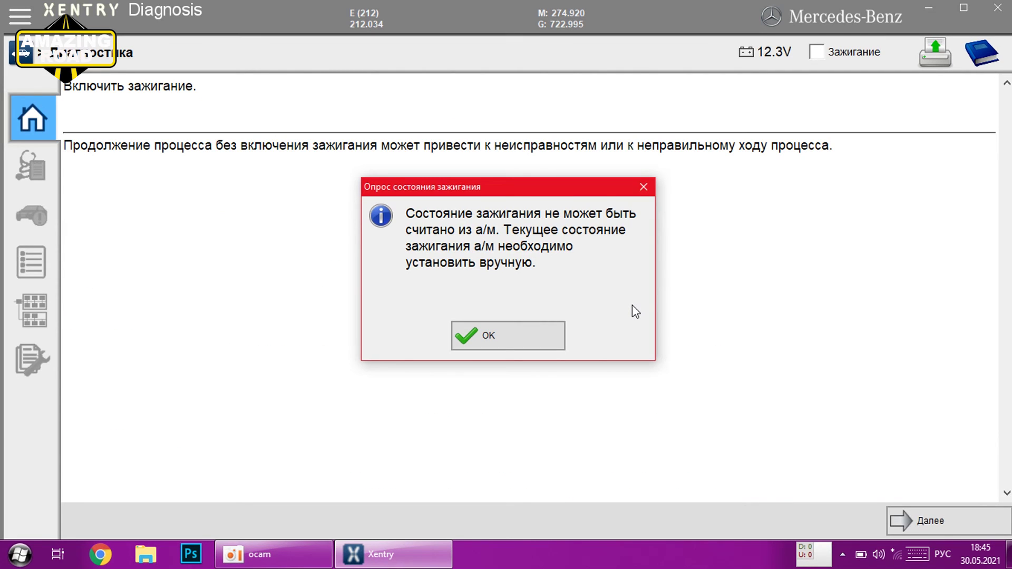
pyautogui.click(517, 339)
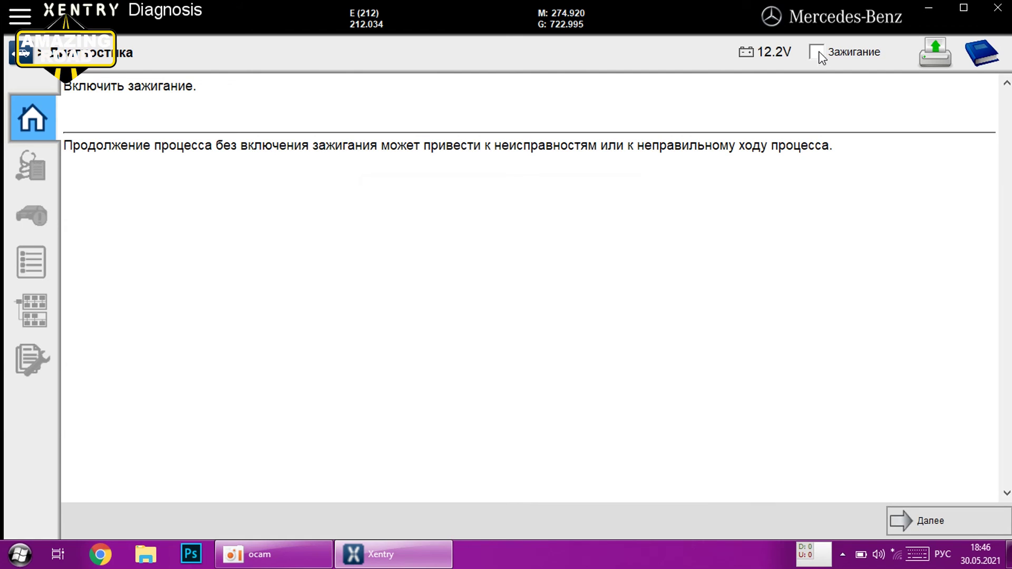